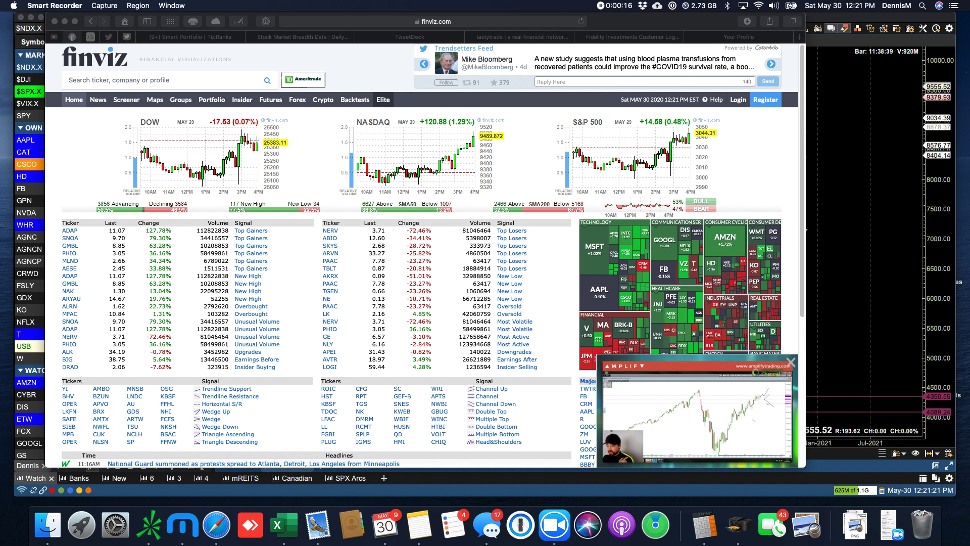
pyautogui.click(4, 114)
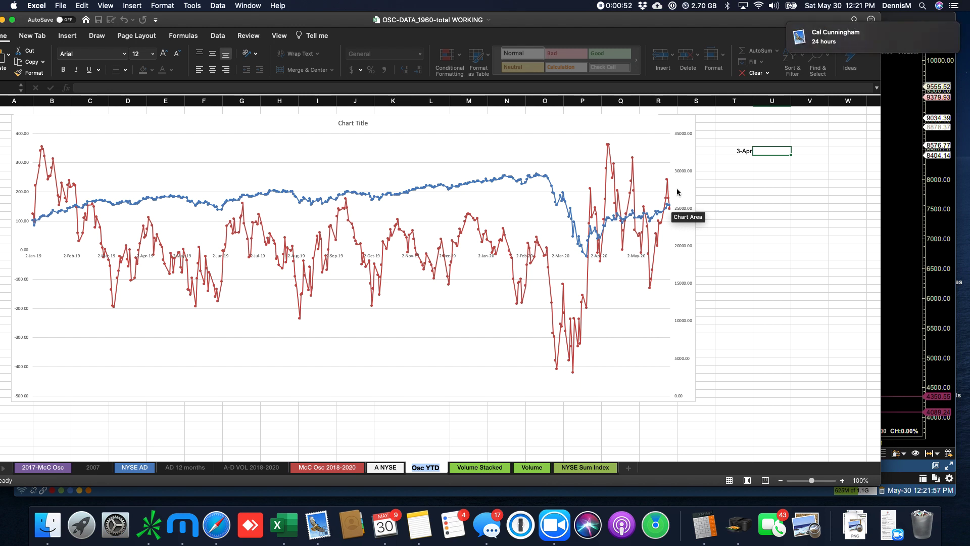
# Review the Volume Stacked chart, then display the NYSE Up Down Volume chart with its DJI line.
pyautogui.click(484, 470)
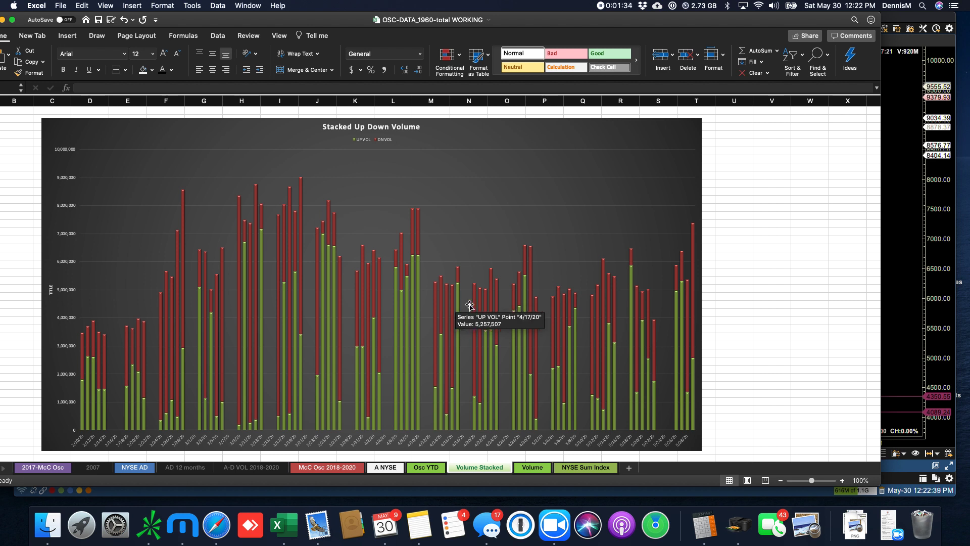
pyautogui.click(533, 467)
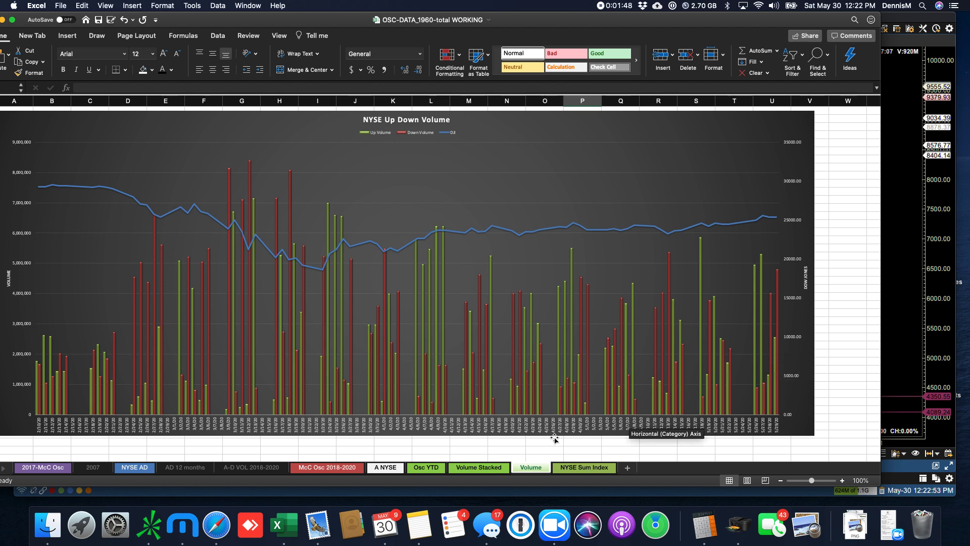
# Show the NYSE Sum Index Summation Index chart, fit the workbook window, and show all windows.
pyautogui.click(584, 471)
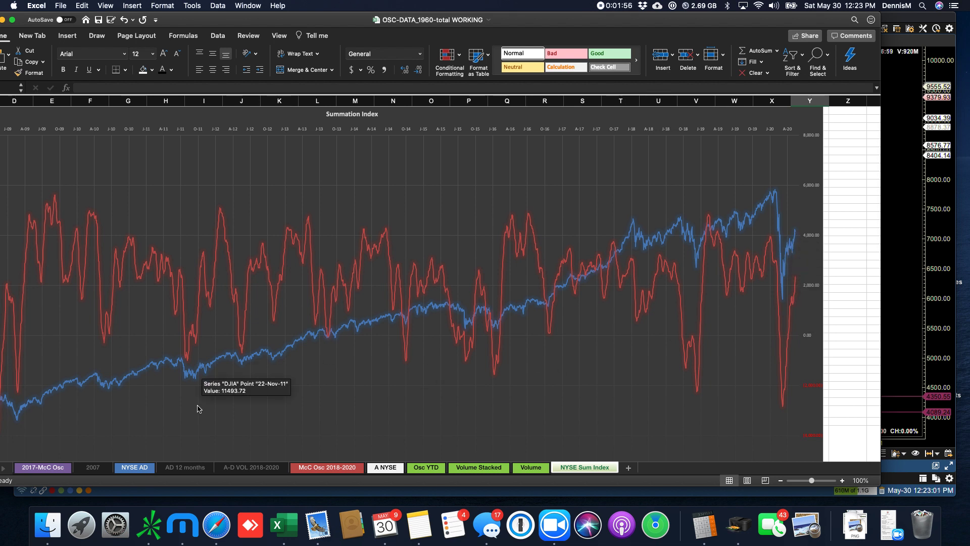
pyautogui.doubleClick(571, 26)
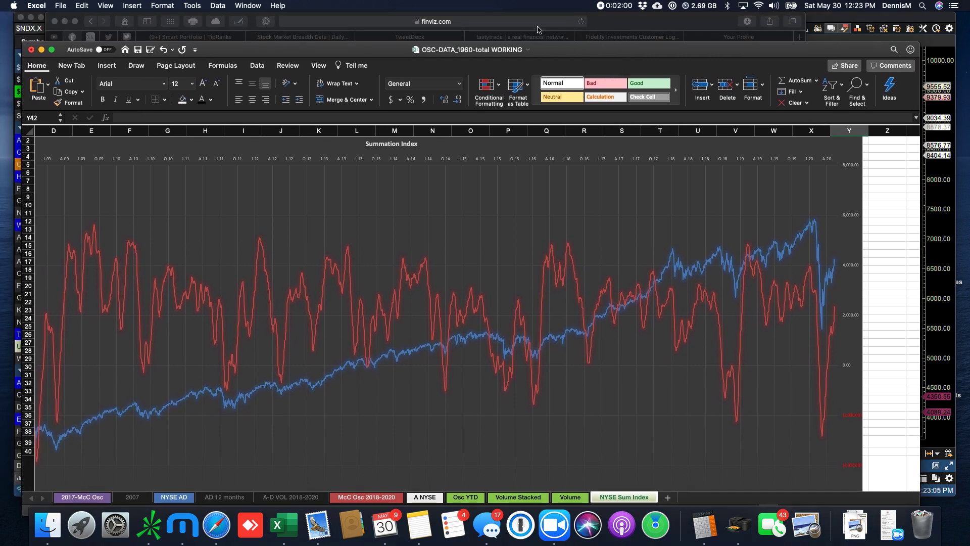
pyautogui.hotkey('ctrl', 'Up')
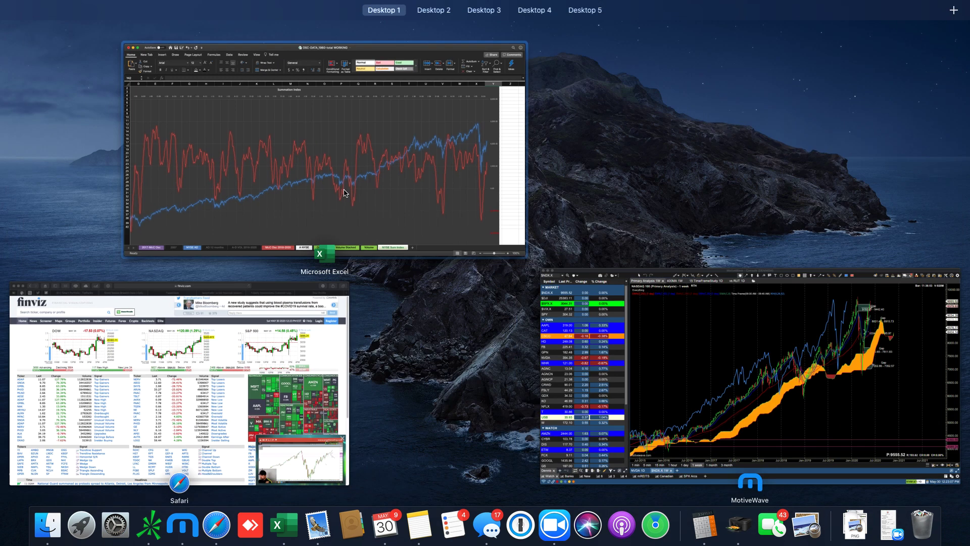
# Open the $SPX.X S&P 500 daily chart in MotiveWave and pan to the latest bars.
pyautogui.click(669, 384)
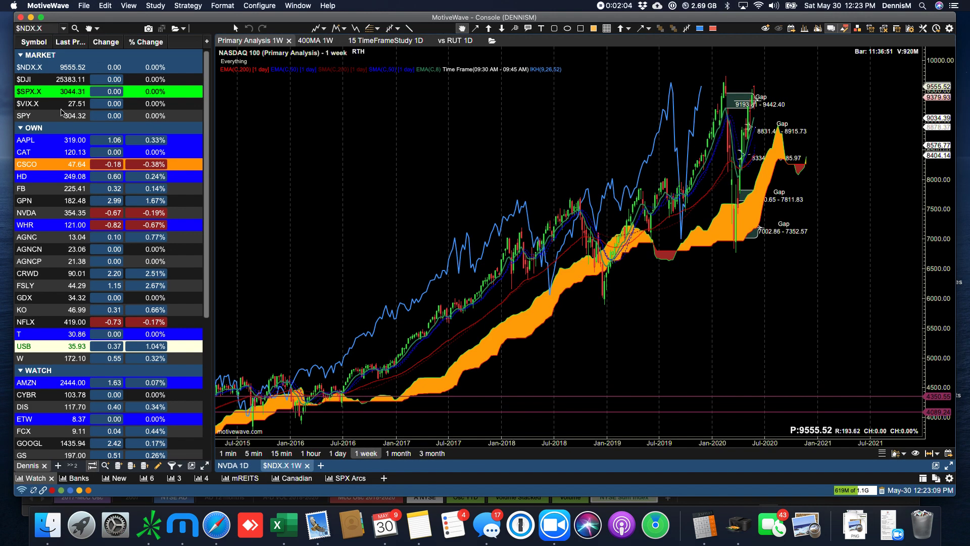
pyautogui.click(38, 92)
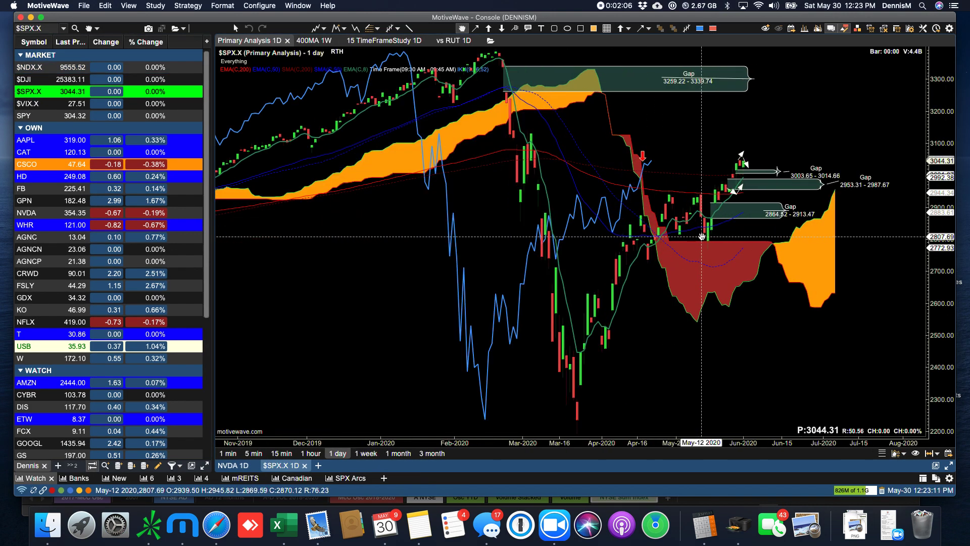
pyautogui.scroll(5, 702, 236)
pyautogui.moveTo(829, 101); pyautogui.dragTo(540, 101)
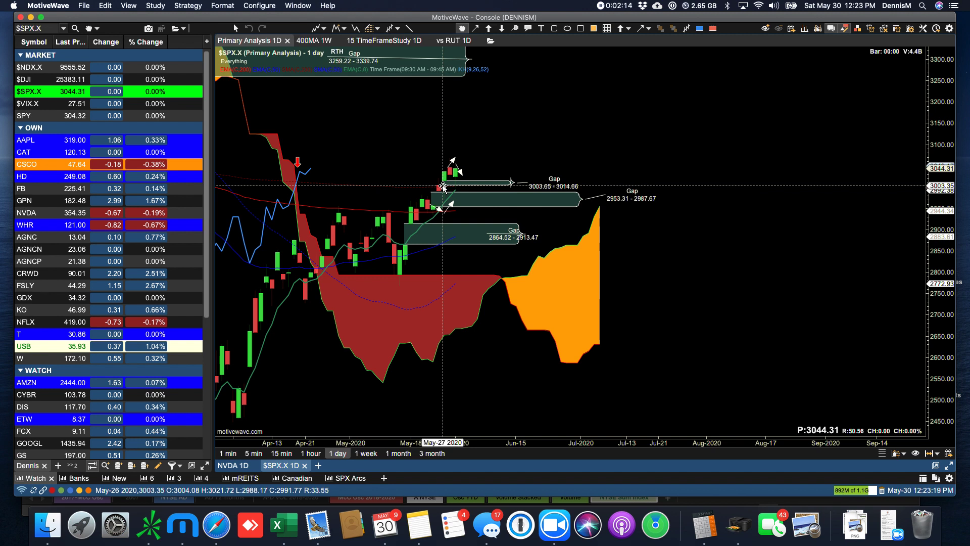
pyautogui.scroll(5, 443, 187)
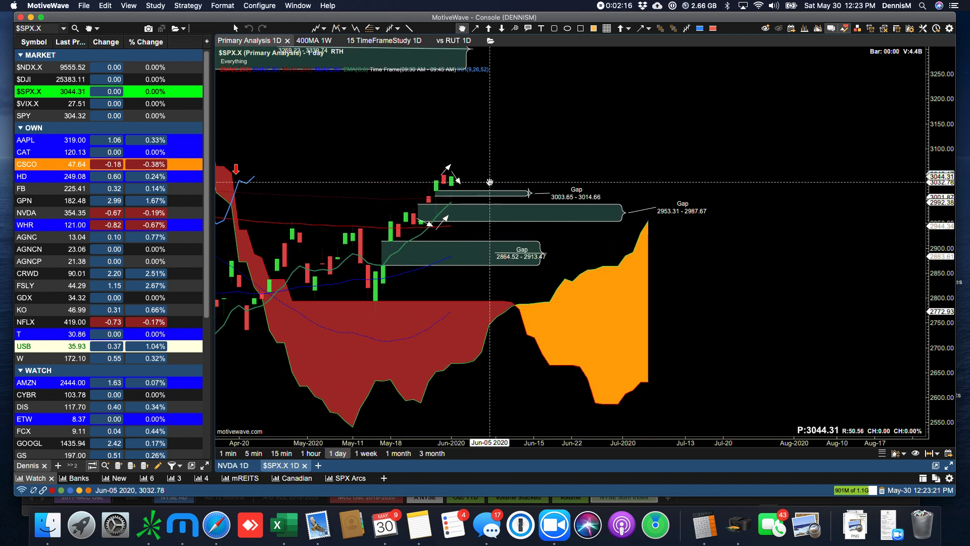
pyautogui.scroll(2, 480, 187)
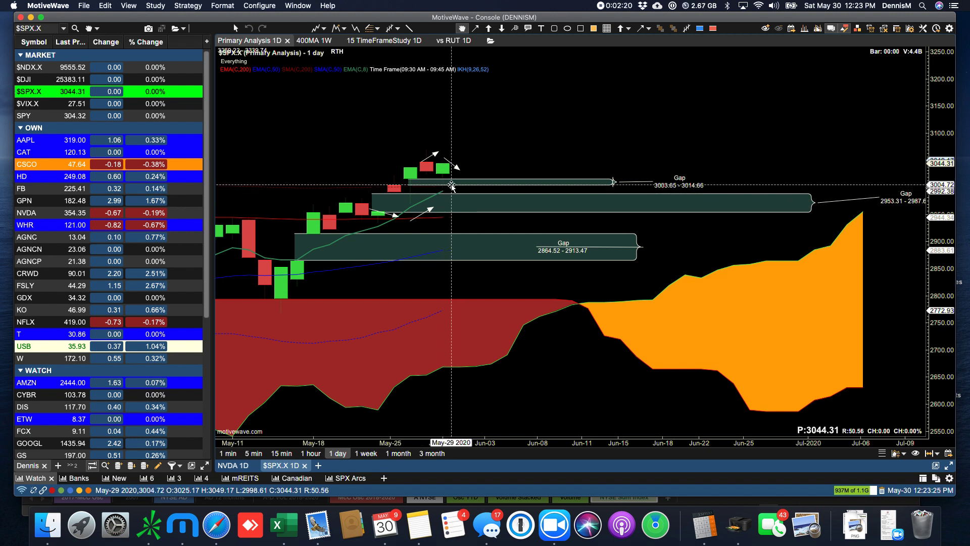
# Delete the 3003.65–3014.66 gap box and save the S&P 500 chart.
pyautogui.moveTo(447, 176)
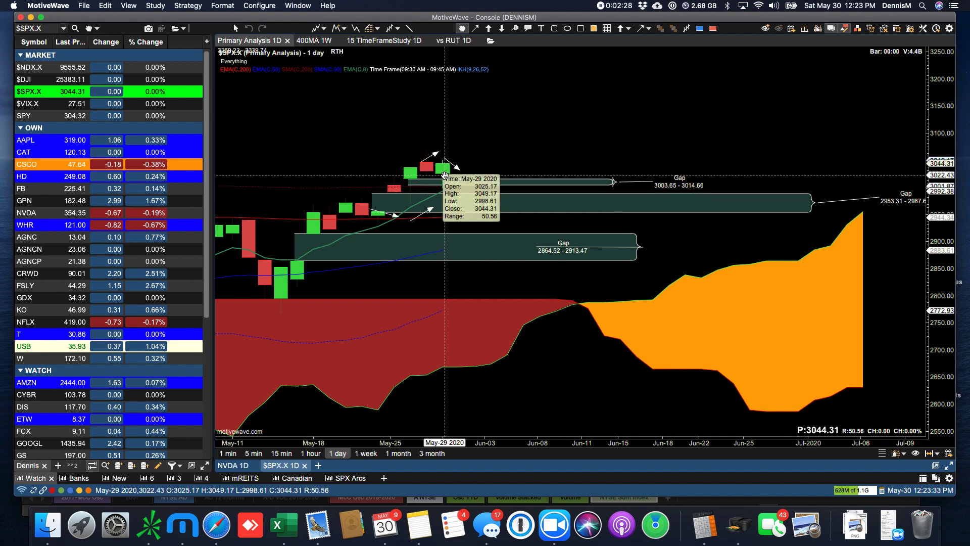
pyautogui.click(543, 185)
pyautogui.press('Delete')
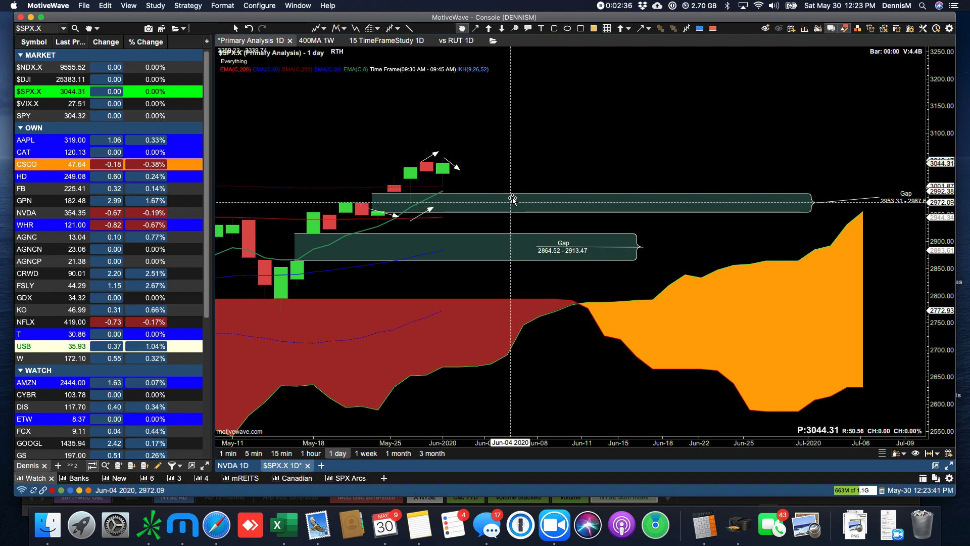
pyautogui.moveTo(540, 153); pyautogui.dragTo(643, 156)
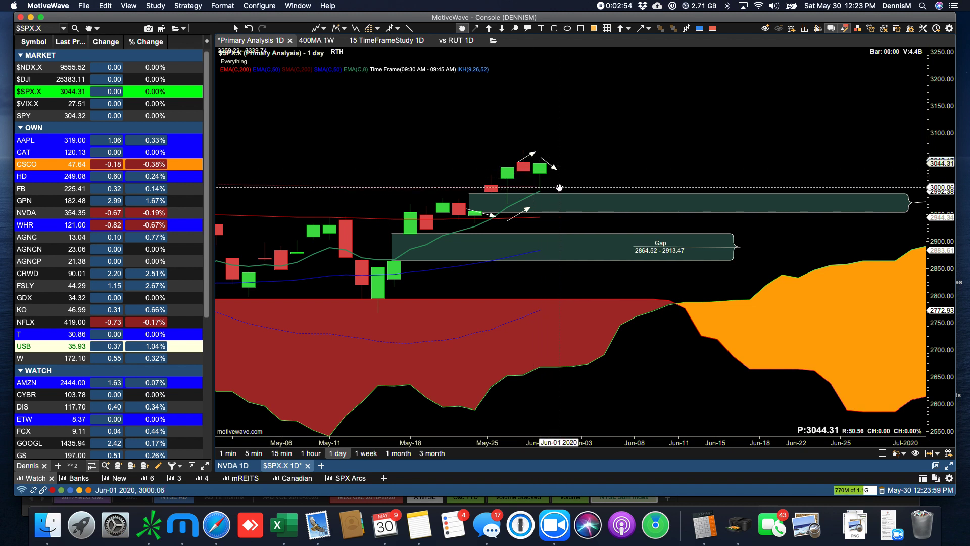
pyautogui.press('super+s')
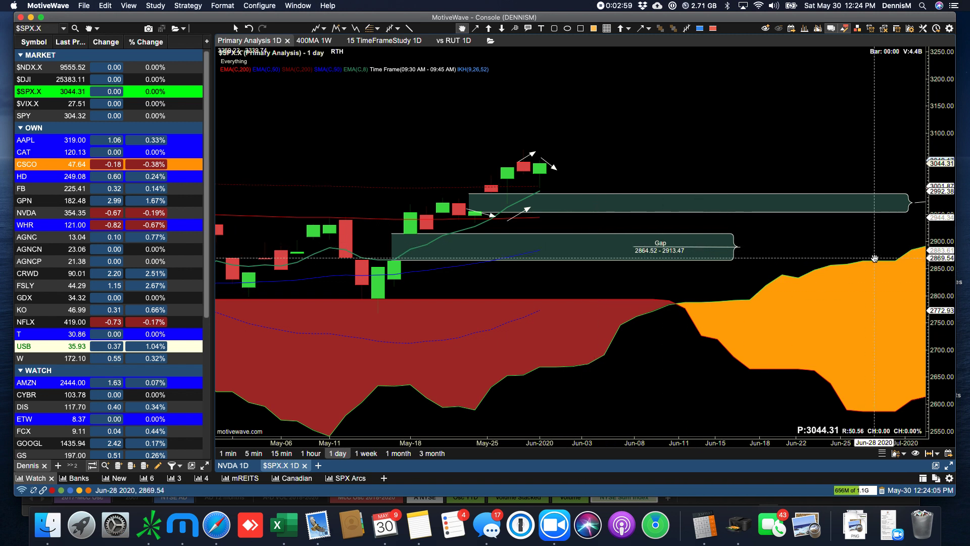
pyautogui.scroll(-3, 537, 243)
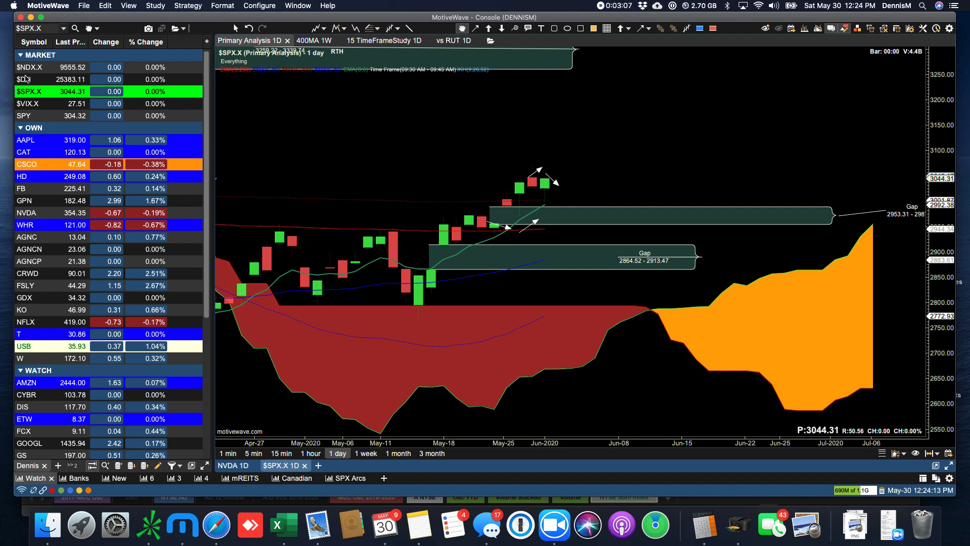
# Close the S&P 500 chart despite its active alerts and switch to the $NDX.X chart.
pyautogui.press('super+w')
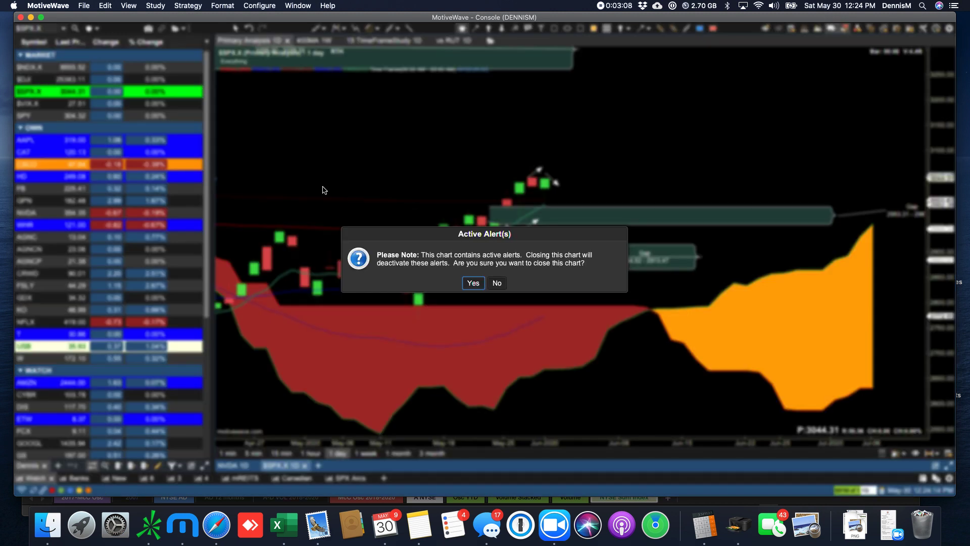
pyautogui.click(474, 283)
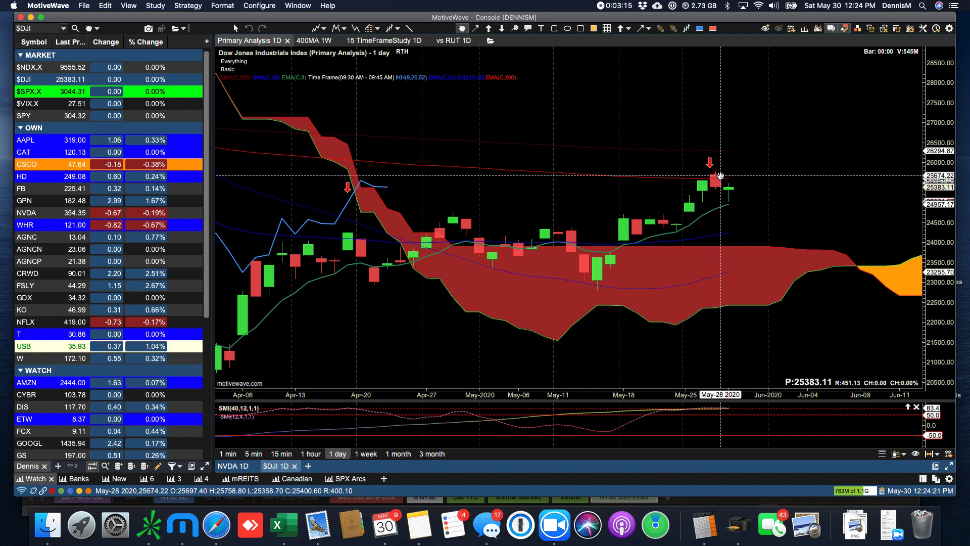
pyautogui.moveTo(728, 197)
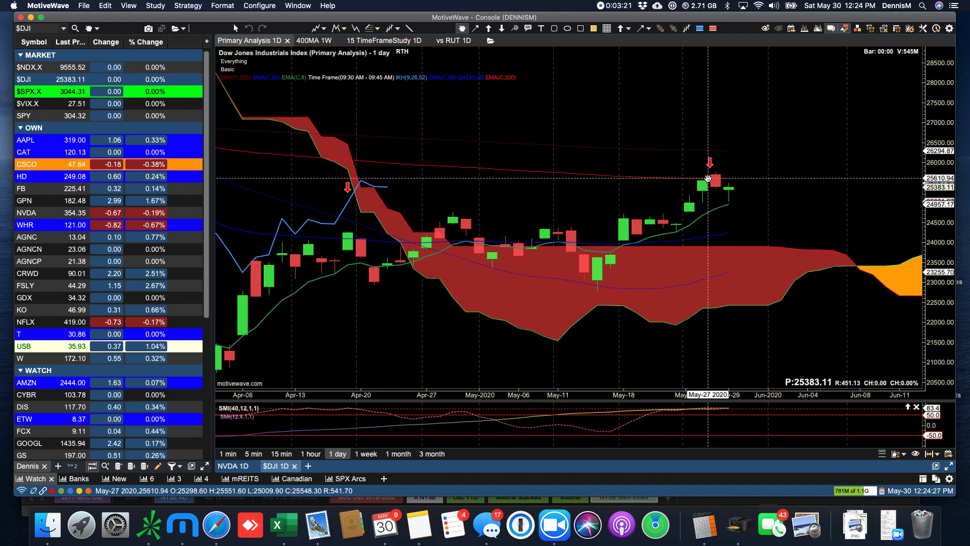
pyautogui.click(45, 69)
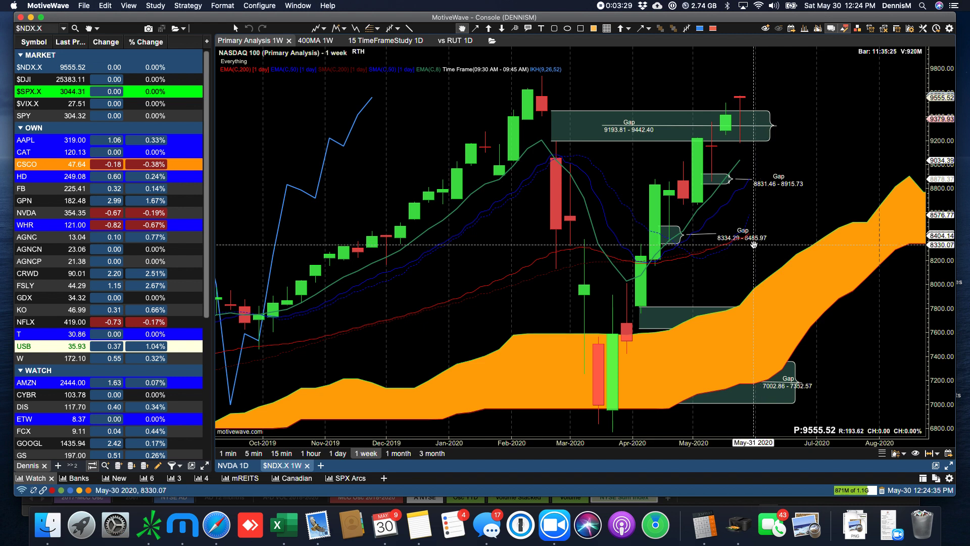
# Switch the NASDAQ 100 chart to daily bars and delete the shaded price zone near 9300.
pyautogui.click(338, 453)
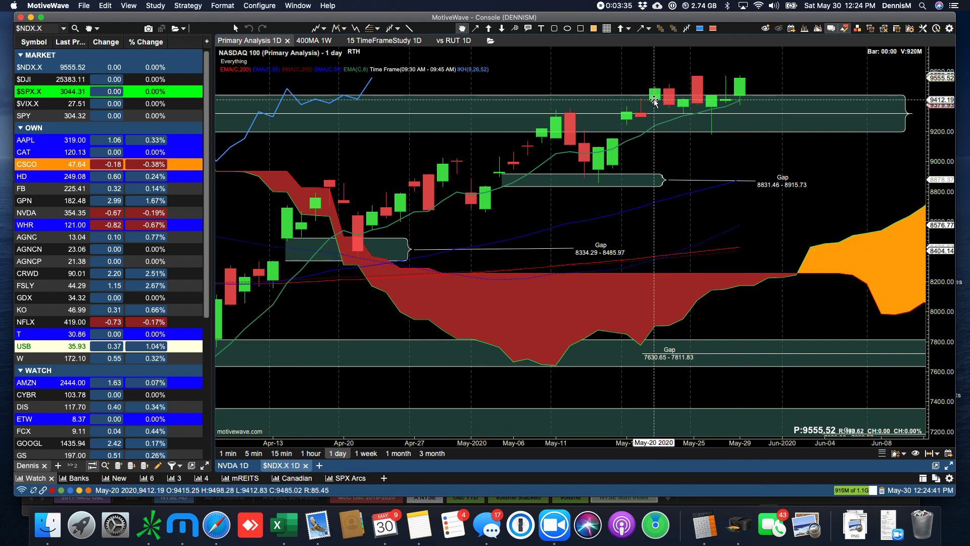
pyautogui.click(801, 122)
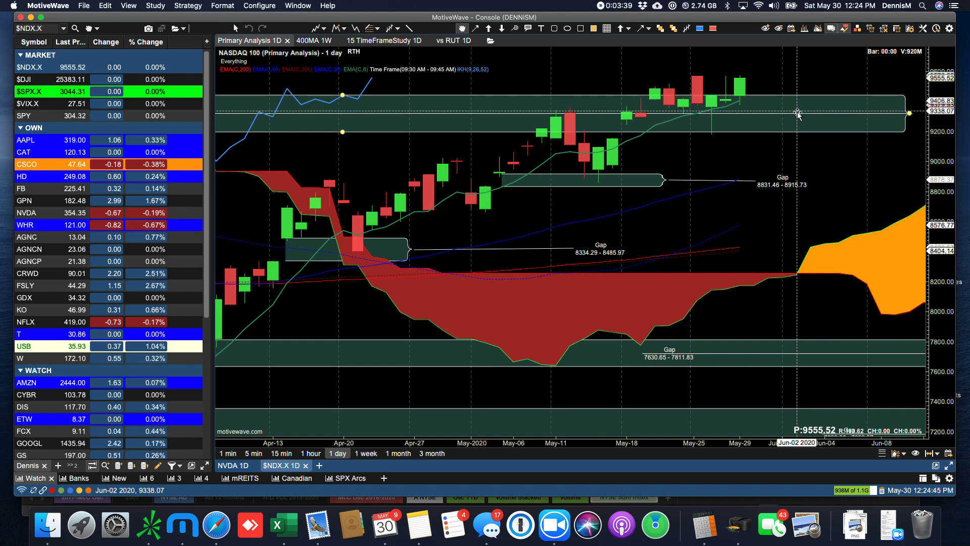
pyautogui.press('Delete')
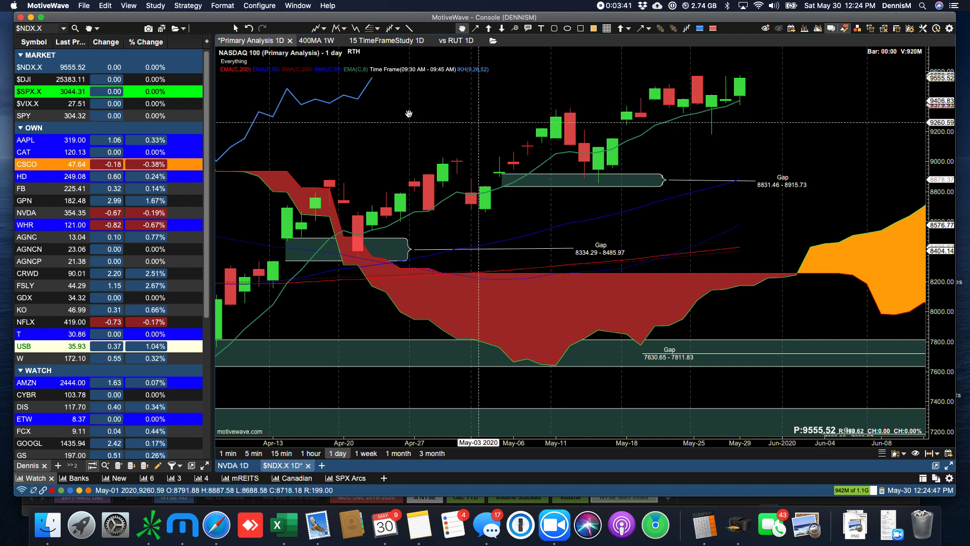
pyautogui.scroll(-3, 409, 118)
pyautogui.scroll(-4, 410, 118)
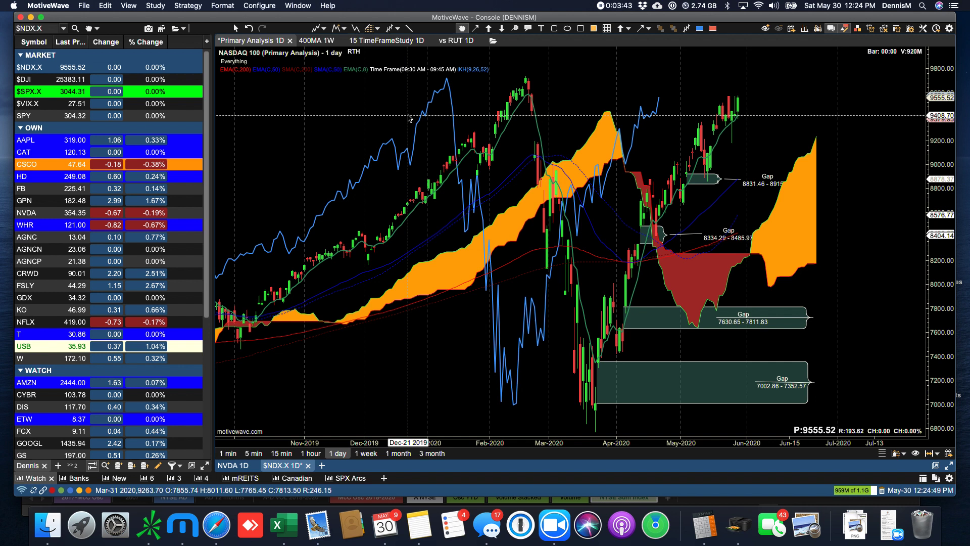
pyautogui.scroll(-4, 410, 118)
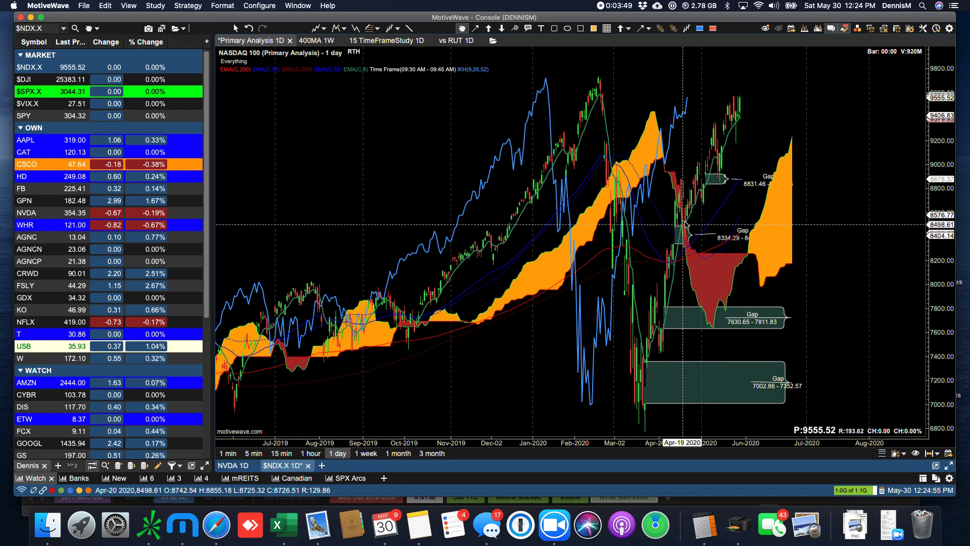
pyautogui.scroll(4, 692, 230)
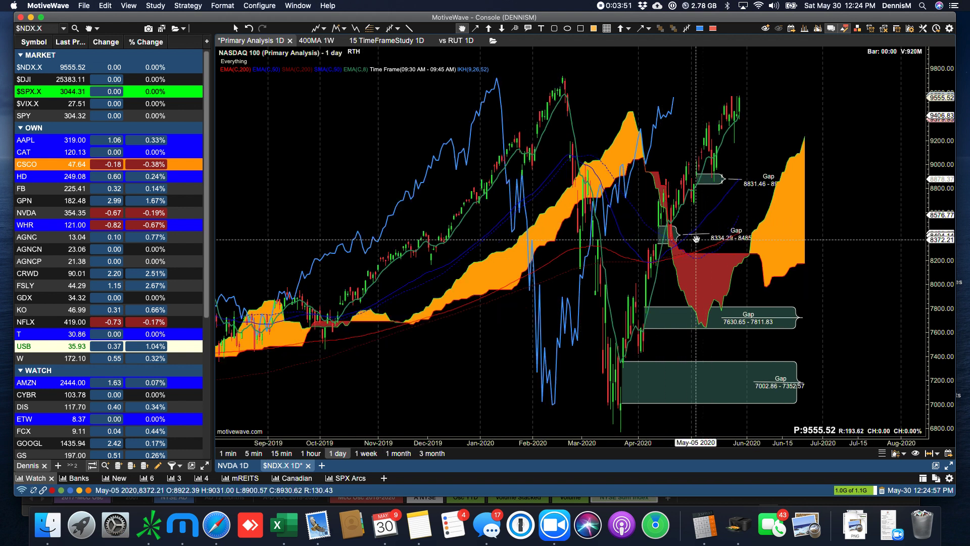
pyautogui.scroll(4, 697, 238)
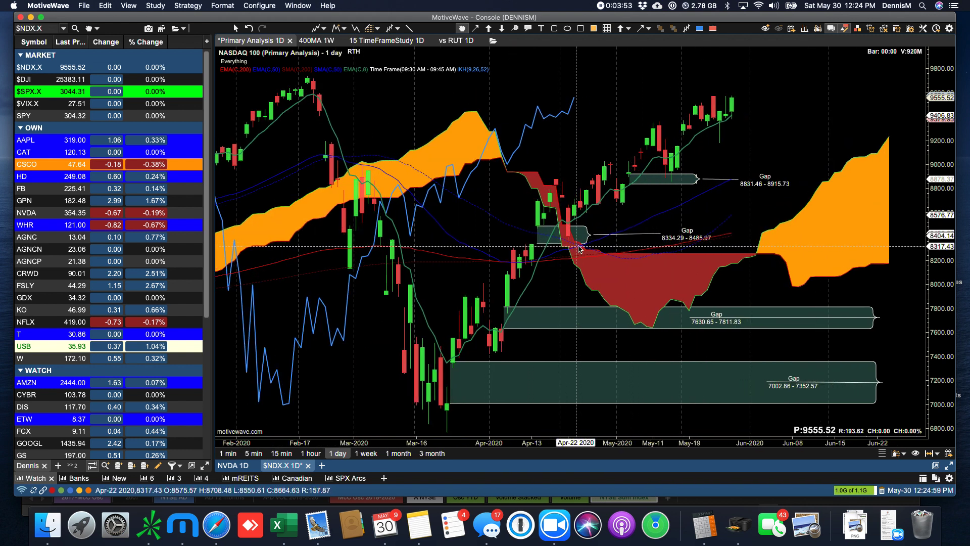
# Delete the 8334.29–8485.97 and 8831.46–8915.73 gap boxes, then open the AAPL daily chart.
pyautogui.click(585, 246)
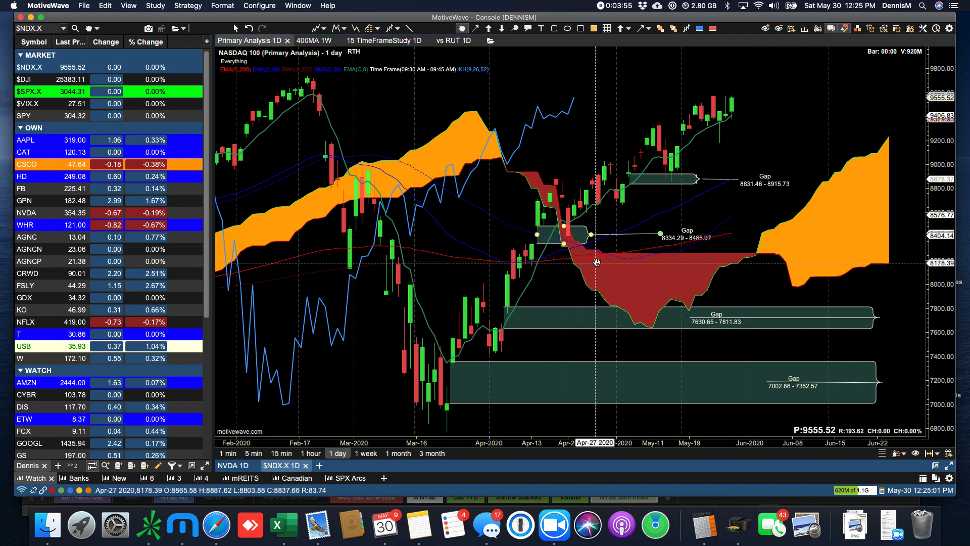
pyautogui.press('Delete')
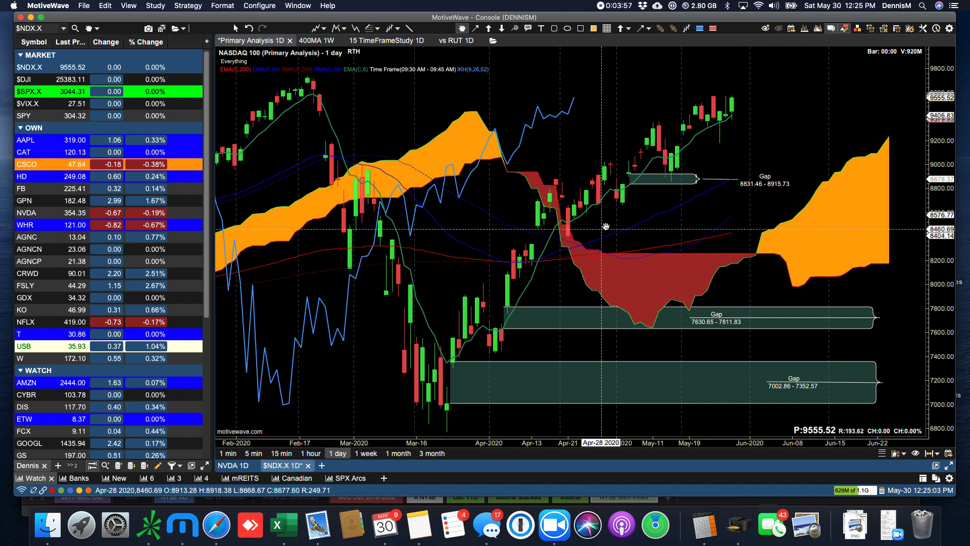
pyautogui.click(646, 181)
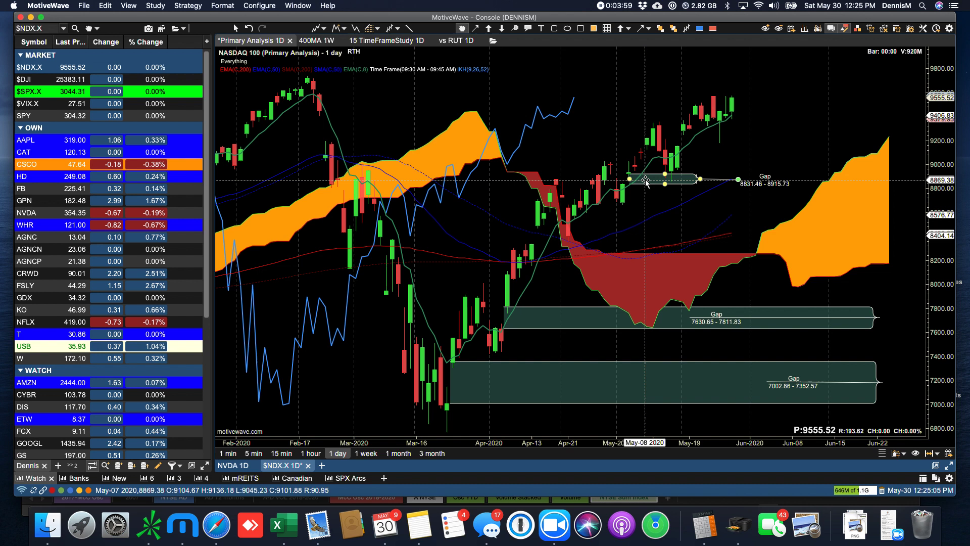
pyautogui.press('Delete')
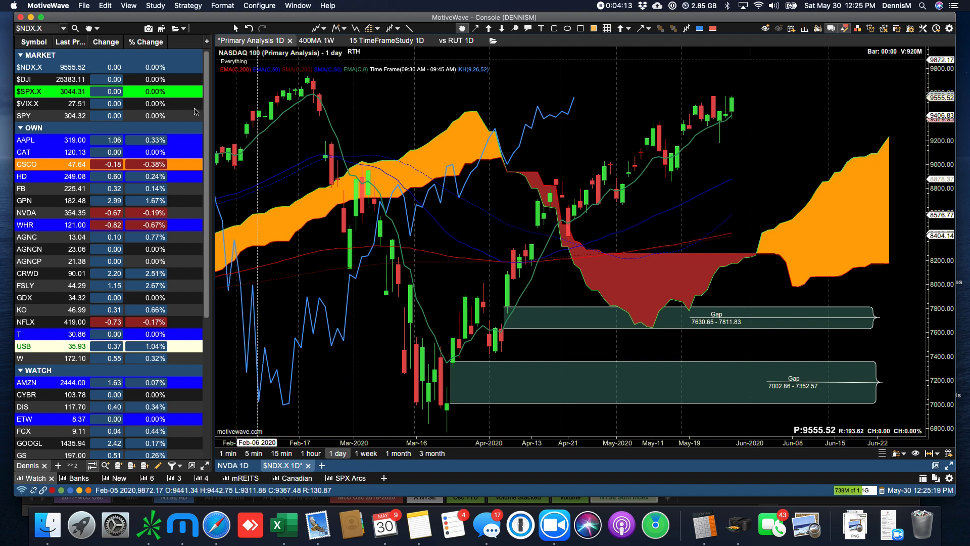
pyautogui.click(30, 140)
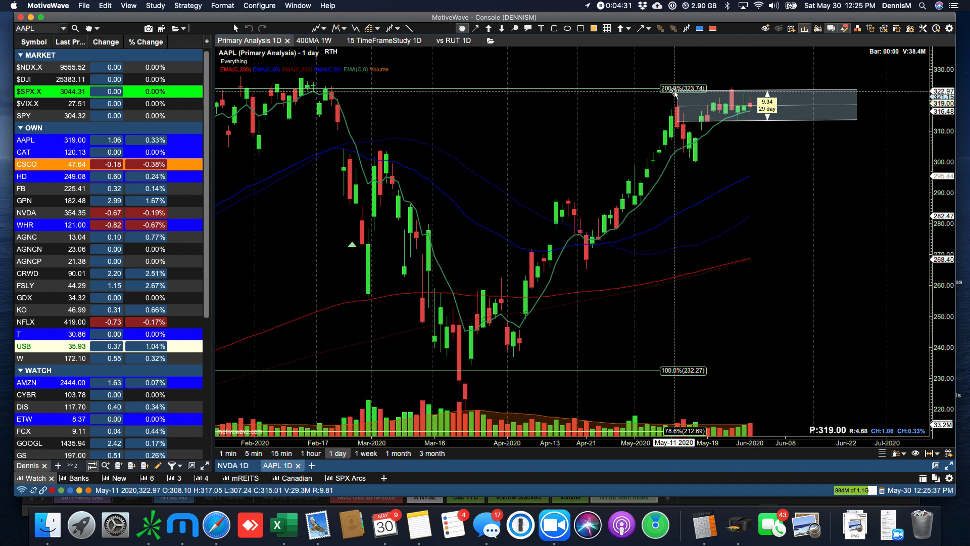
# Zoom the AAPL daily chart out to show a wider date range.
pyautogui.scroll(-5, 676, 93)
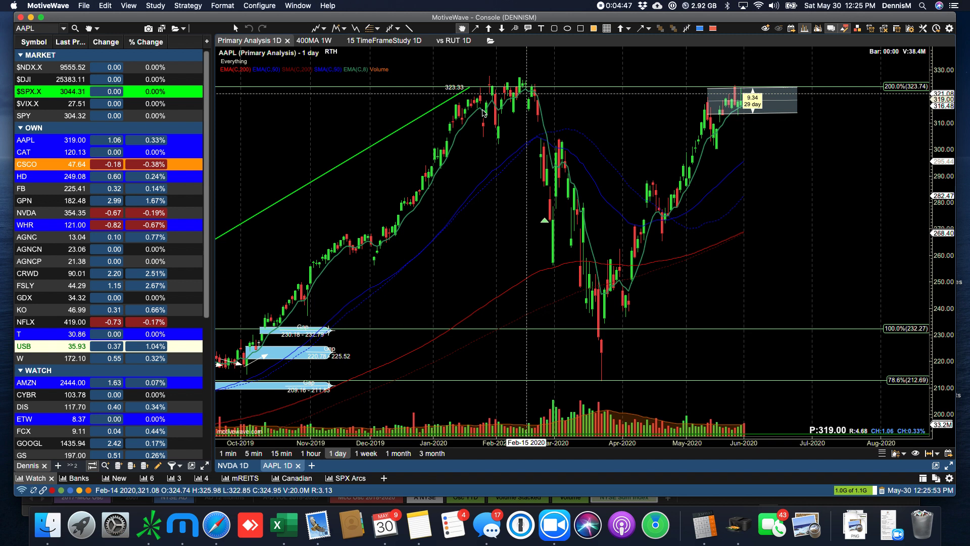
# Open the Caterpillar daily chart and pan forward to recent months.
pyautogui.click(32, 154)
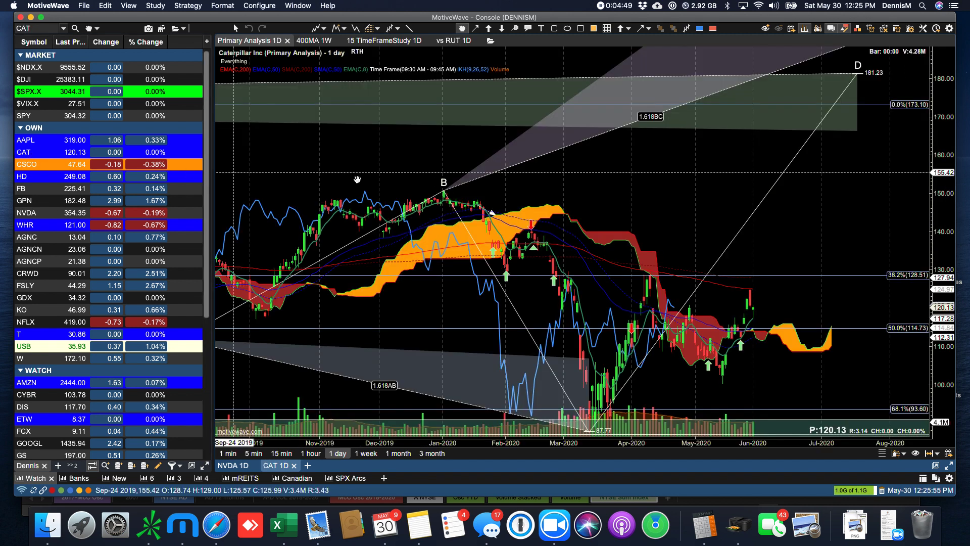
pyautogui.hscroll(-10, 734, 324)
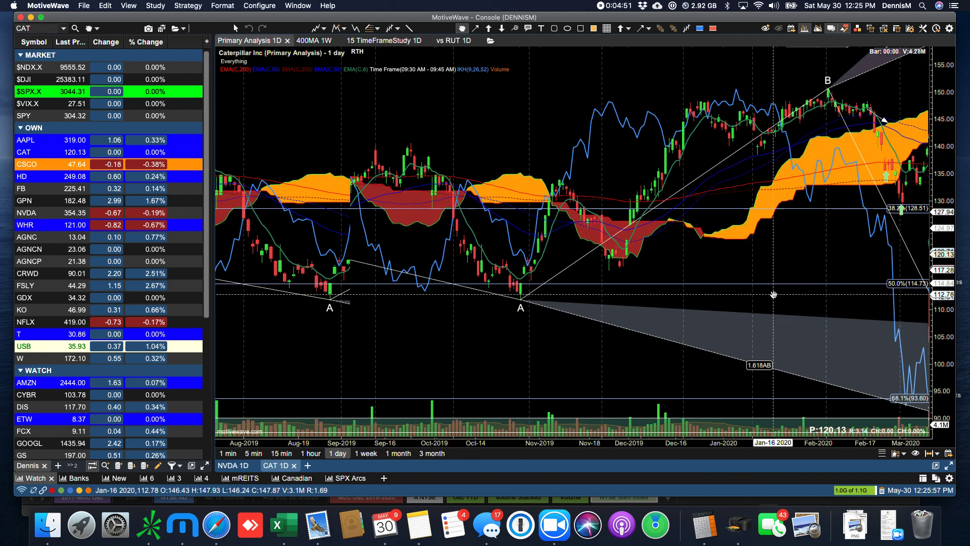
pyautogui.moveTo(738, 82); pyautogui.dragTo(270, 103)
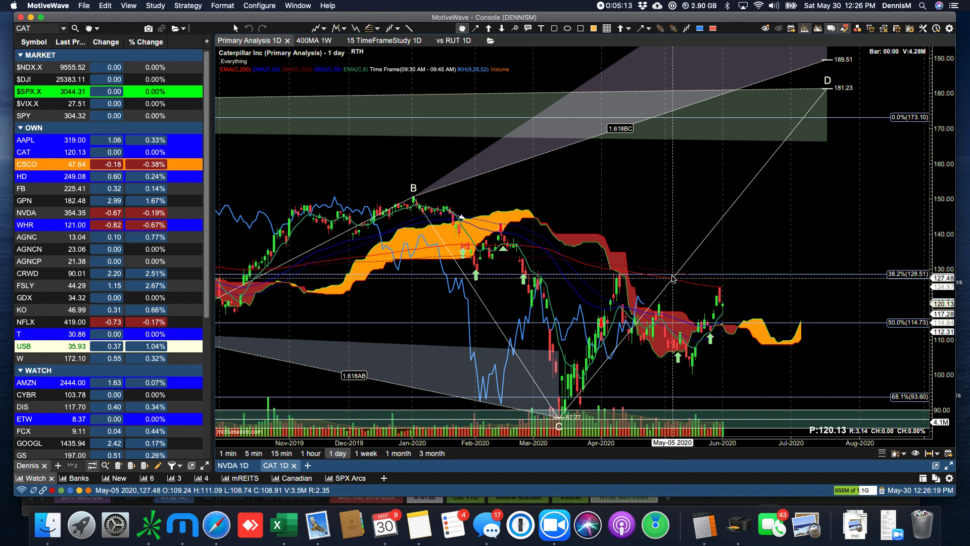
pyautogui.scroll(-3, 681, 260)
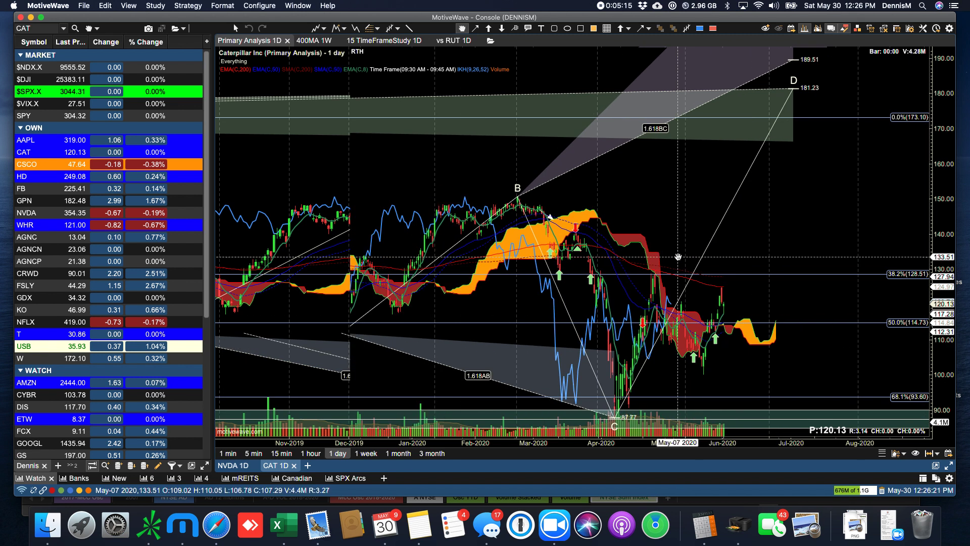
pyautogui.scroll(4, 678, 257)
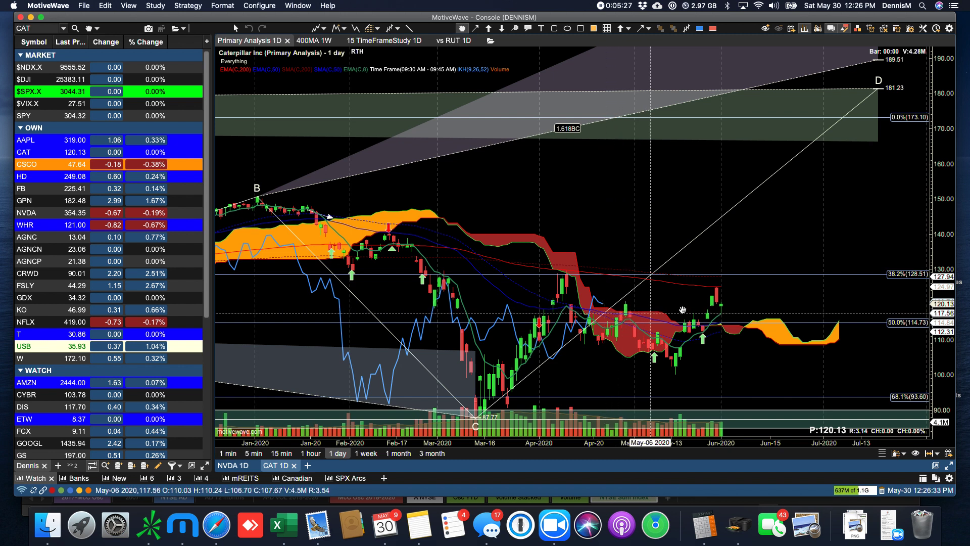
# Draw a green horizontal line near 117 and nudge it to 117.42.
pyautogui.click(749, 314)
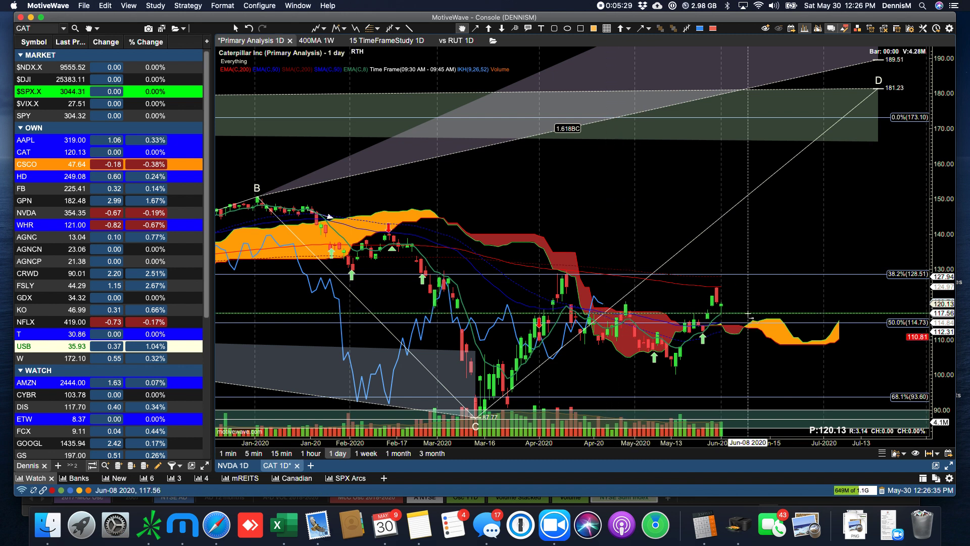
pyautogui.click(606, 313)
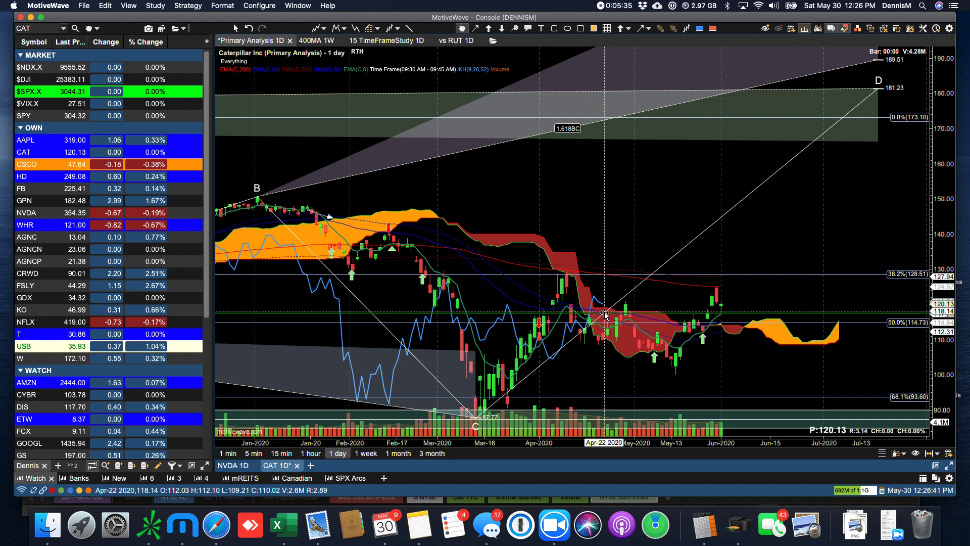
pyautogui.moveTo(605, 314); pyautogui.dragTo(605, 314)
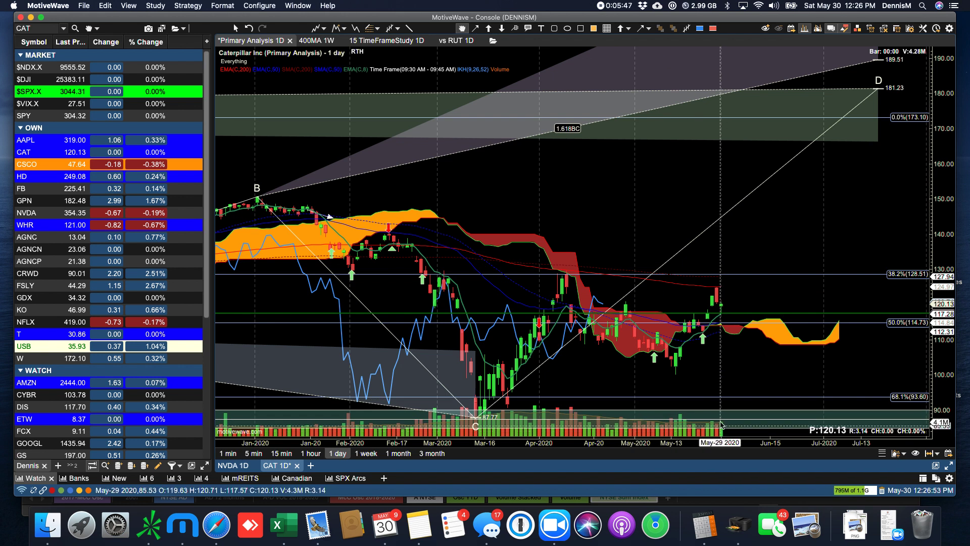
# Close the Caterpillar chart past its active-alert warning and zoom into the Home Depot daily chart.
pyautogui.press('super+w')
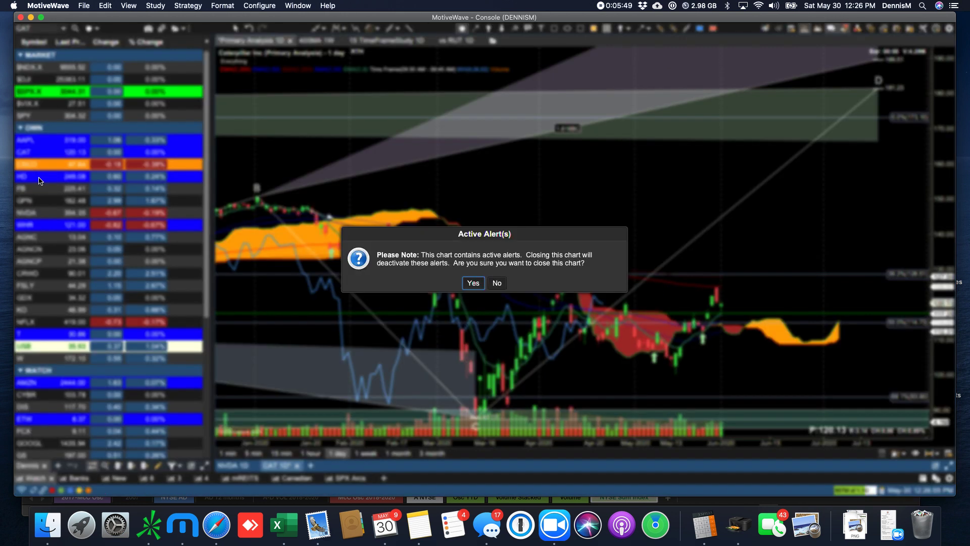
pyautogui.click(474, 283)
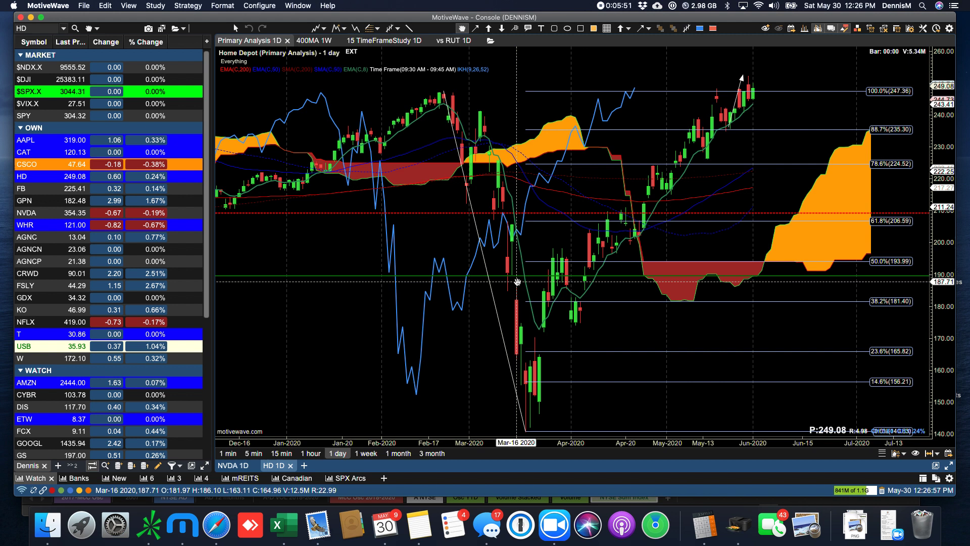
pyautogui.scroll(2, 520, 281)
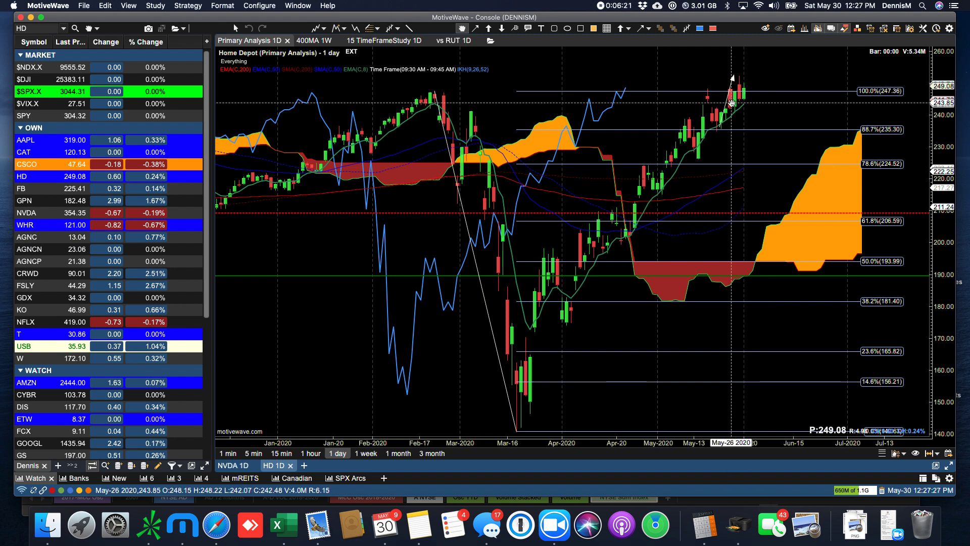
pyautogui.moveTo(732, 103)
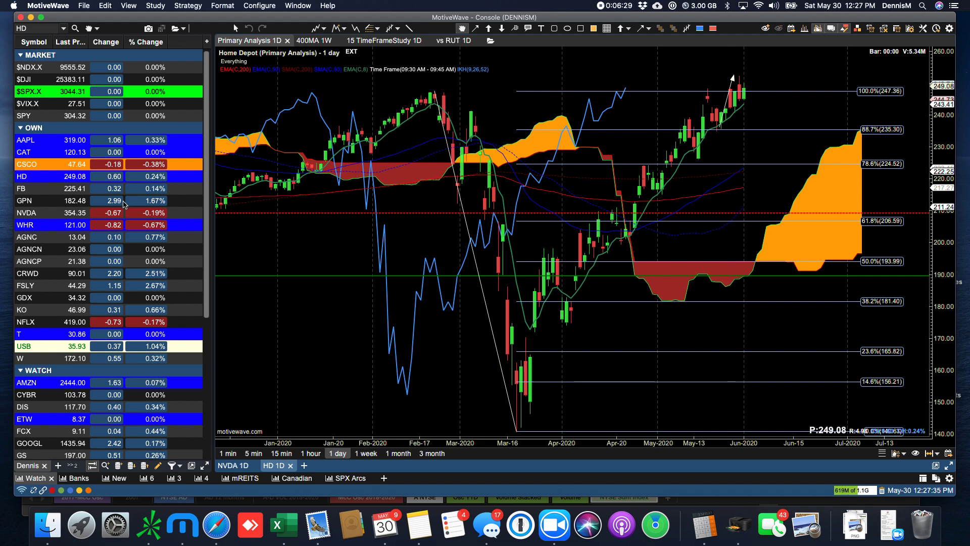
# Flip through the NVDA and WHR daily charts, ending on the FSLY daily chart.
pyautogui.click(35, 215)
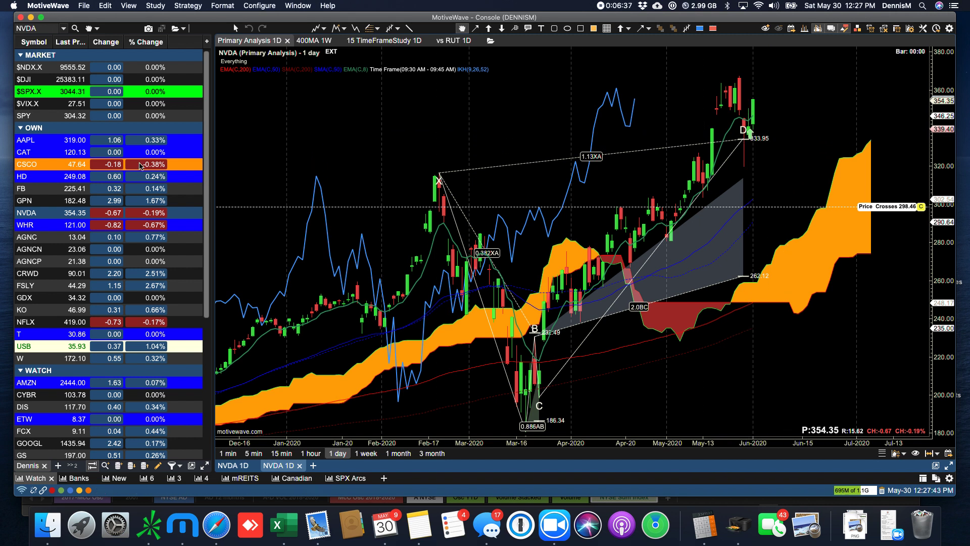
pyautogui.click(36, 225)
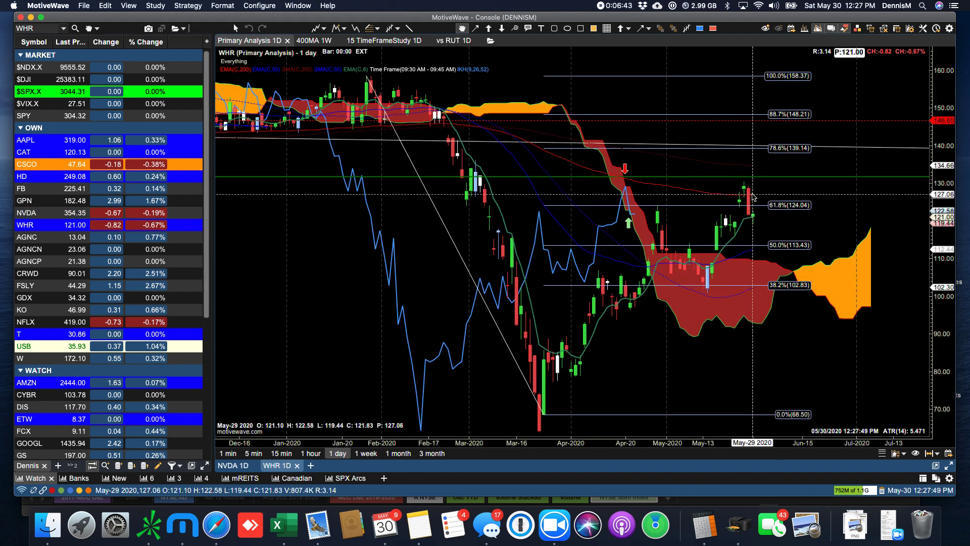
pyautogui.click(36, 286)
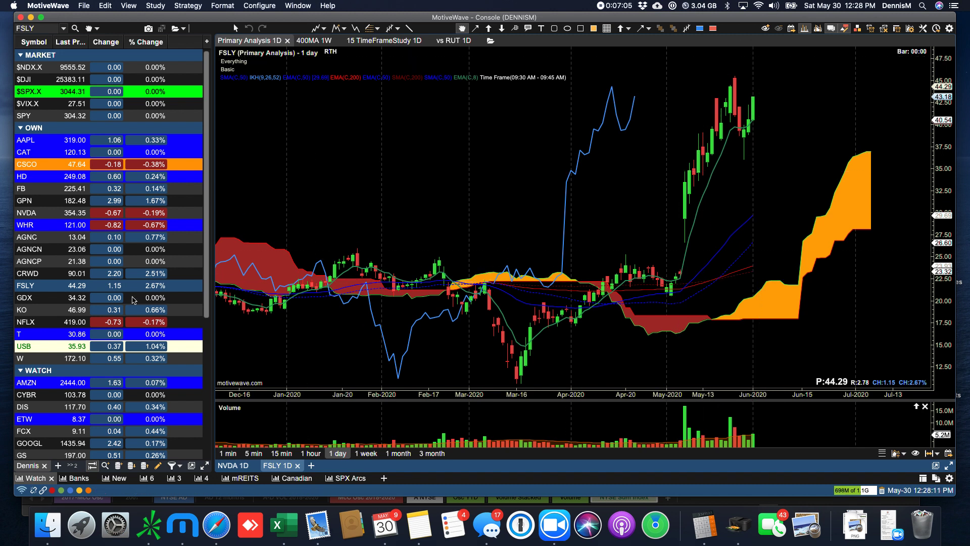
# Review the NFLX weekly chart, then open T's daily chart zoomed out to Oct 2019–Aug 2020.
pyautogui.click(27, 325)
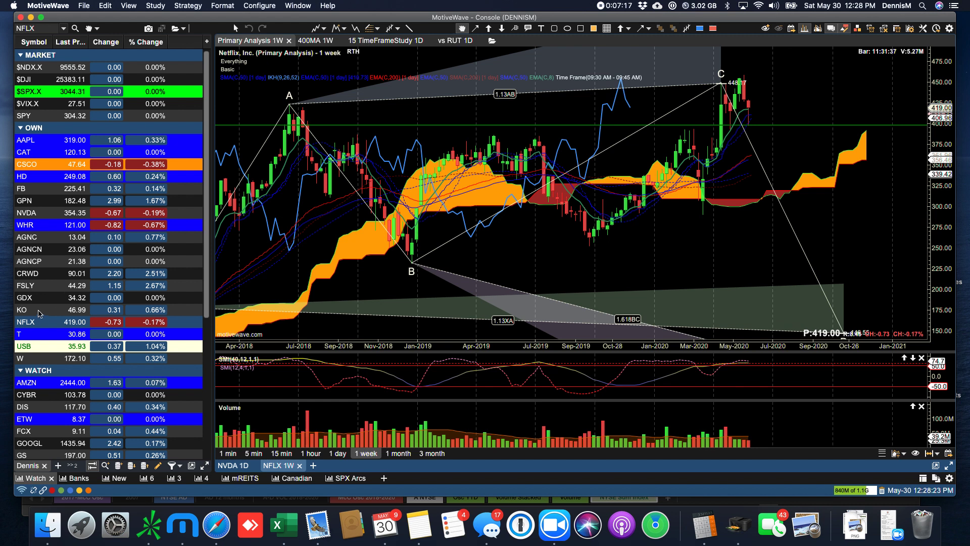
pyautogui.click(44, 336)
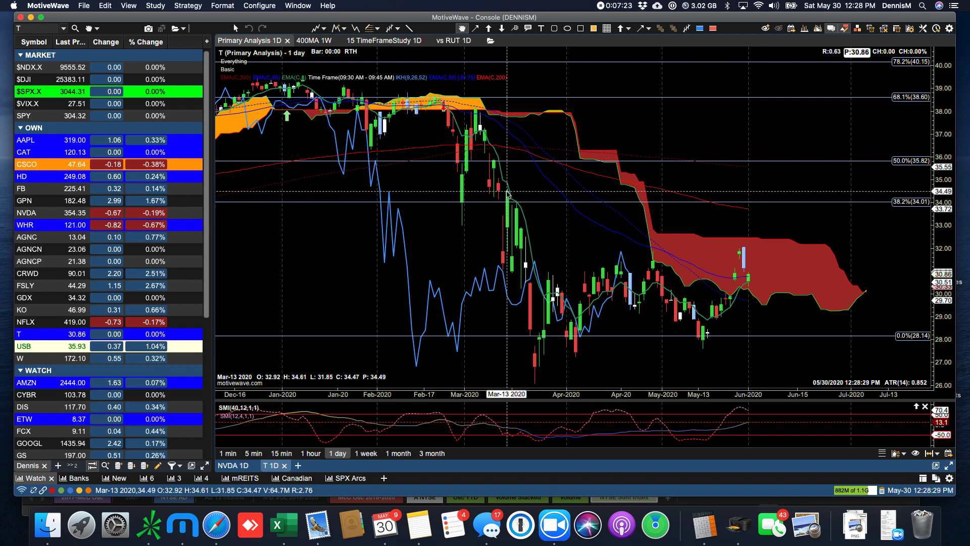
pyautogui.scroll(-3, 507, 192)
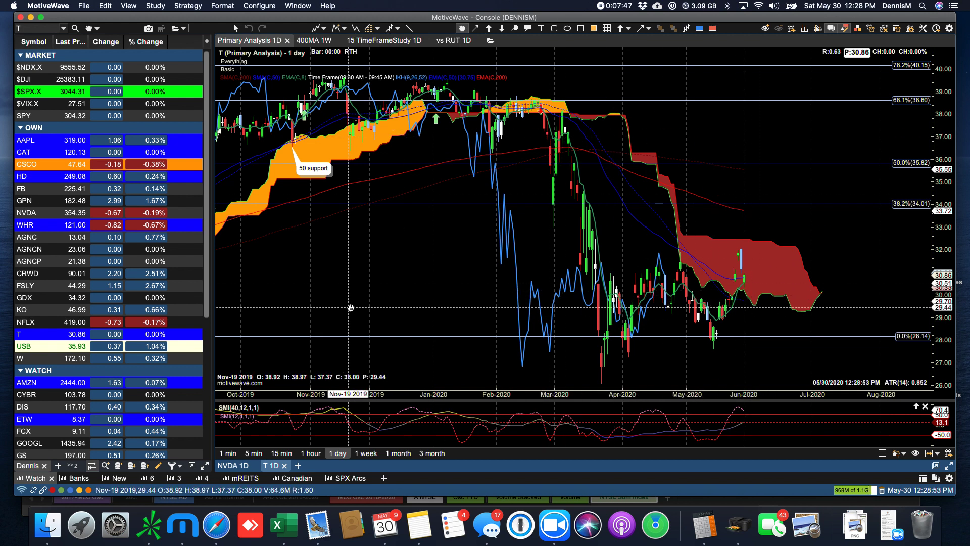
# Show the $SPX.X chart on 1-week bars, panned and zoomed in on the 2020 bars.
pyautogui.click(35, 93)
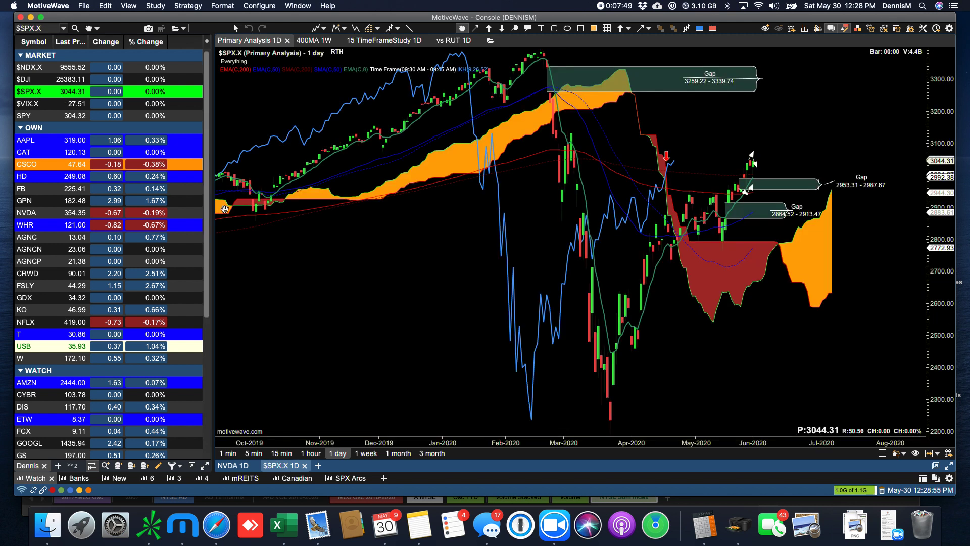
pyautogui.click(367, 454)
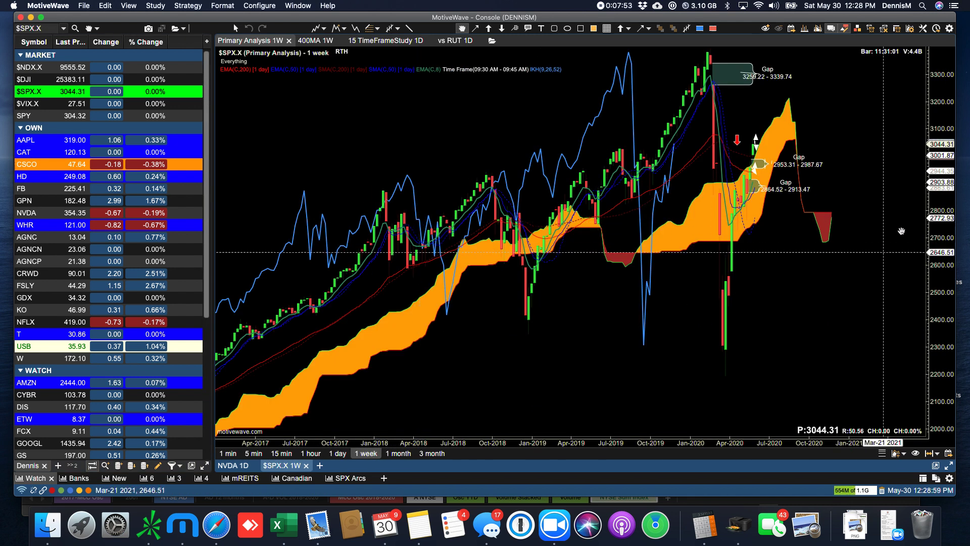
pyautogui.moveTo(902, 231); pyautogui.dragTo(539, 221)
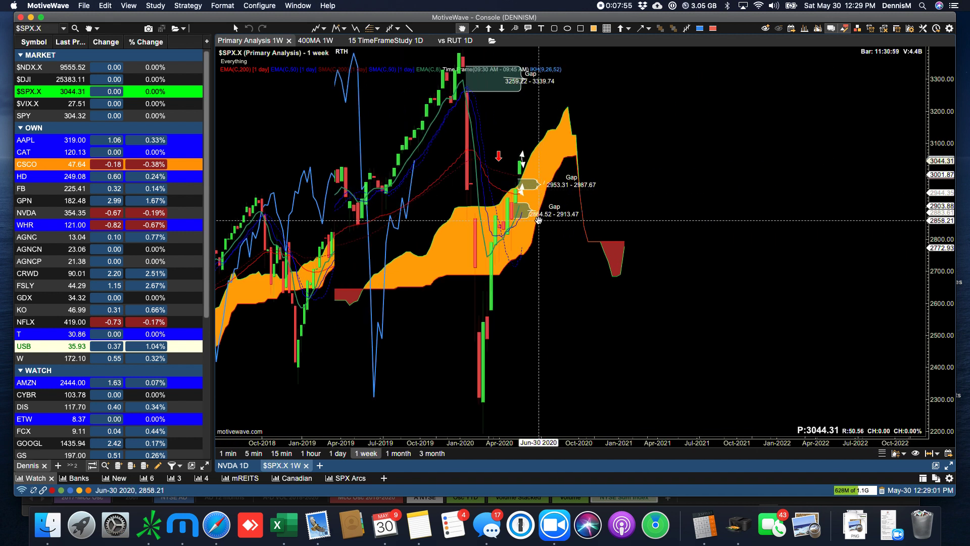
pyautogui.scroll(3, 539, 220)
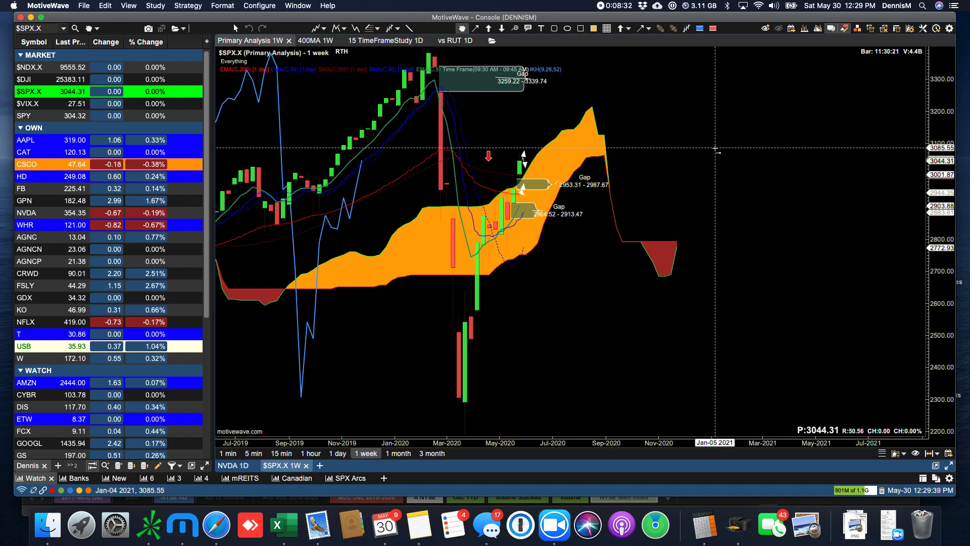
# Draw a green horizontal resistance line near 3085 and place a red down arrow above the latest candle.
pyautogui.click(715, 148)
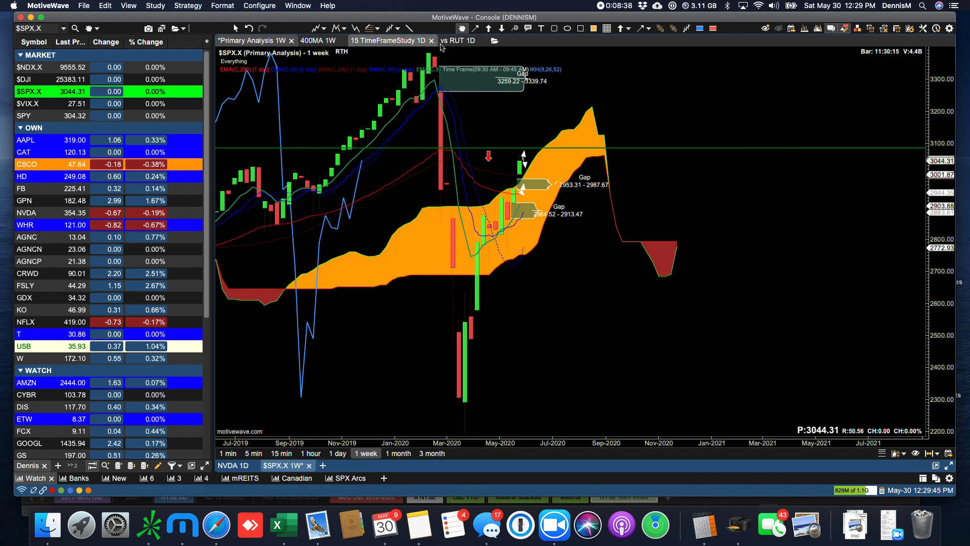
pyautogui.click(499, 30)
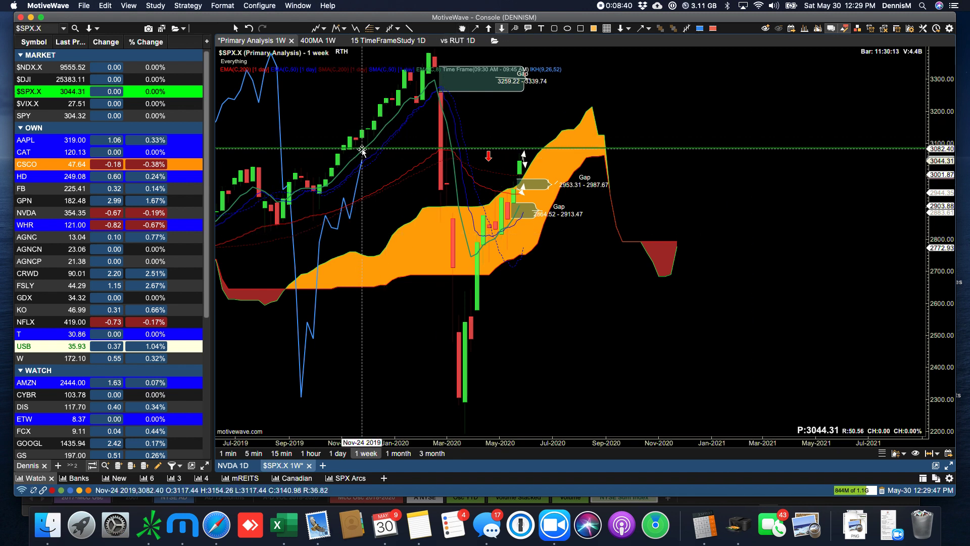
pyautogui.click(367, 143)
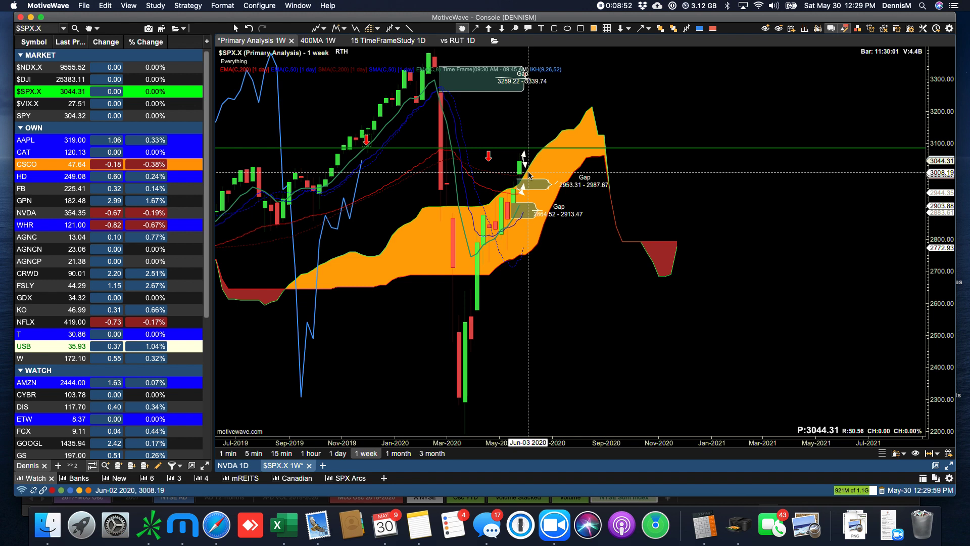
pyautogui.moveTo(488, 156); pyautogui.dragTo(521, 139)
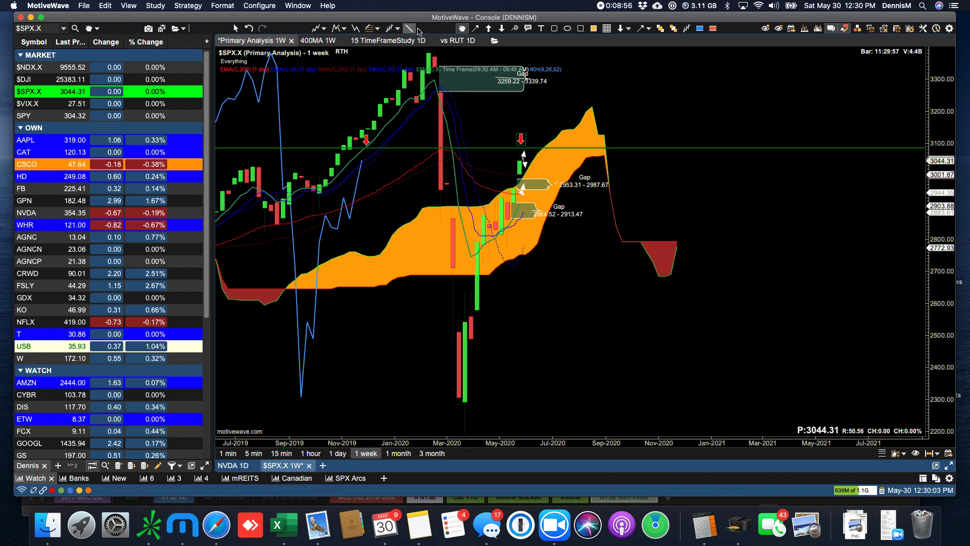
pyautogui.press('Escape')
# Close the S&P 500 weekly chart despite its active alerts and zoom out on the $VIX.X daily chart.
pyautogui.click(43, 106)
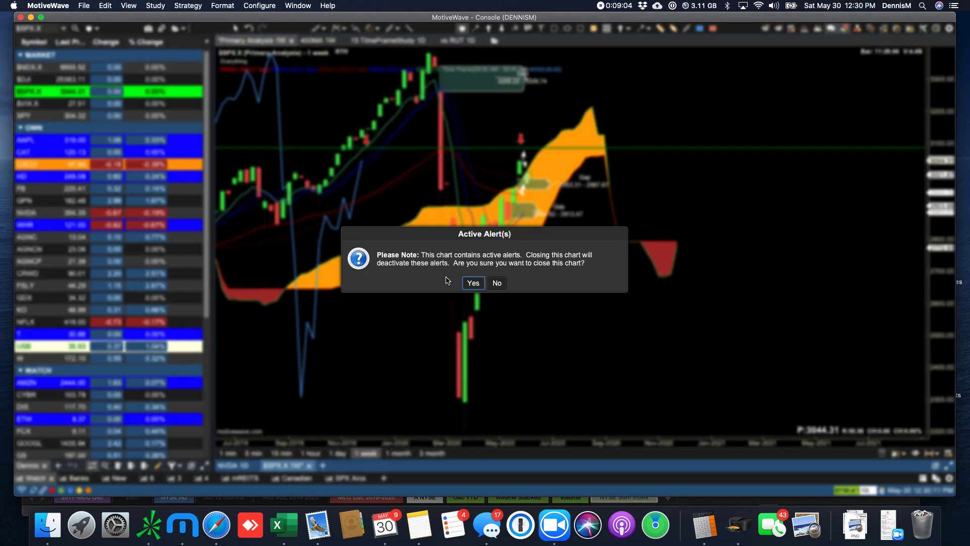
pyautogui.click(472, 283)
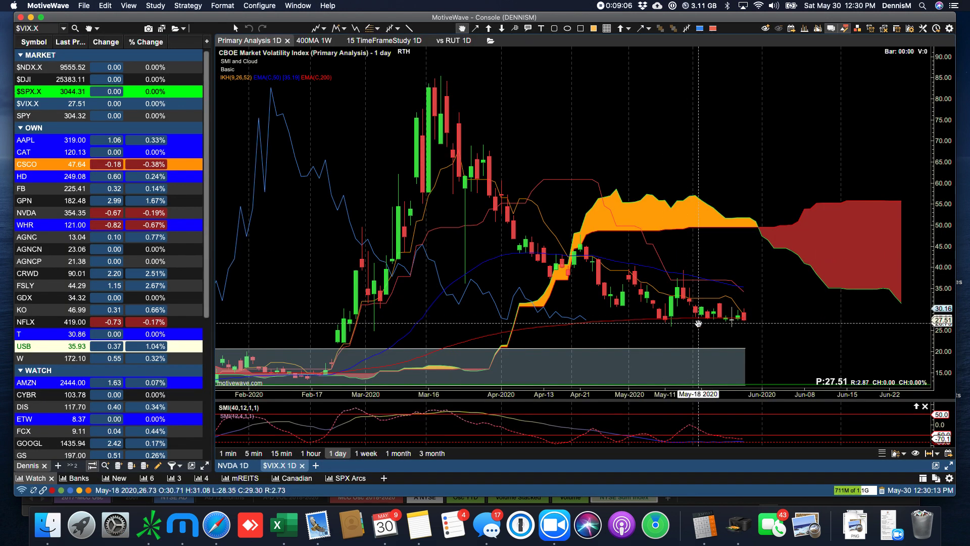
pyautogui.scroll(-5, 705, 319)
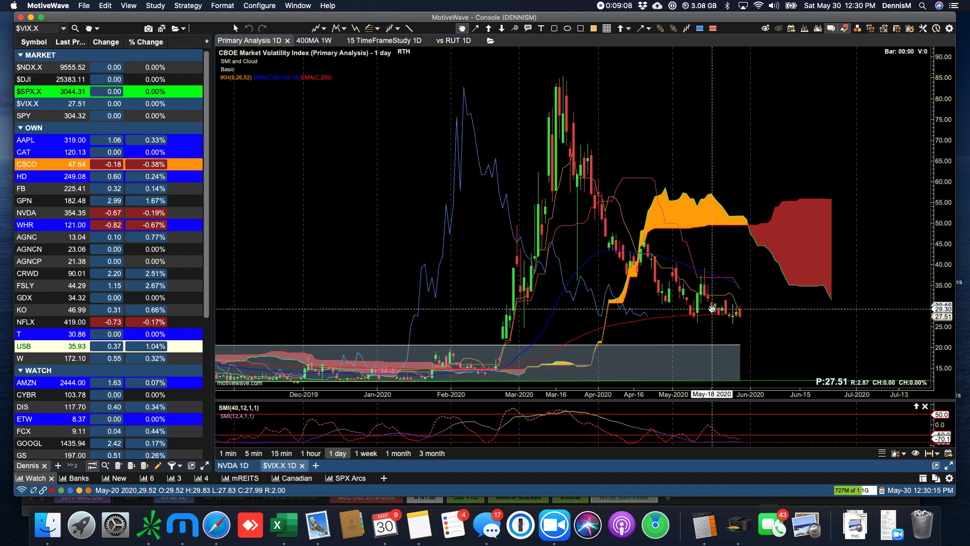
pyautogui.scroll(-2, 712, 309)
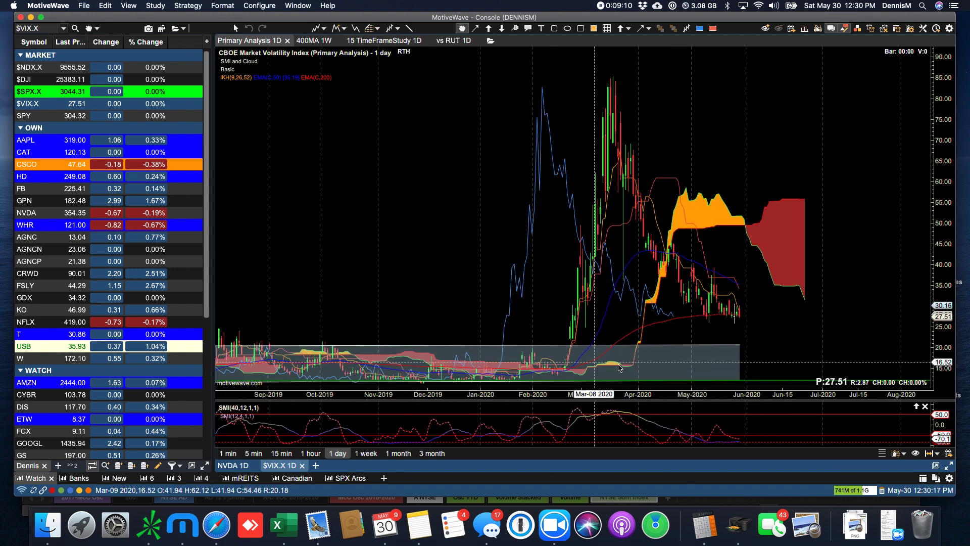